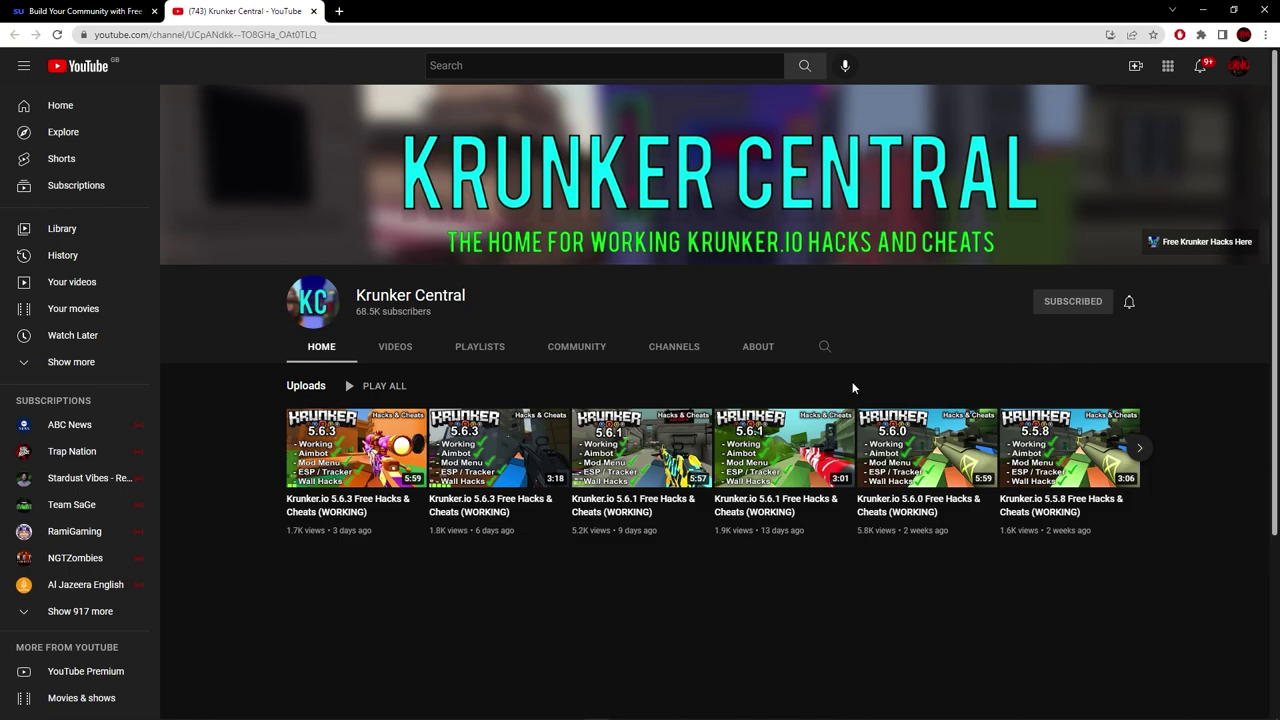
# Unlock the Krunker Central content, close the unlock page and review the Krunker.io Hacks & Cheats 5.6.1 post
pyautogui.click(101, 18)
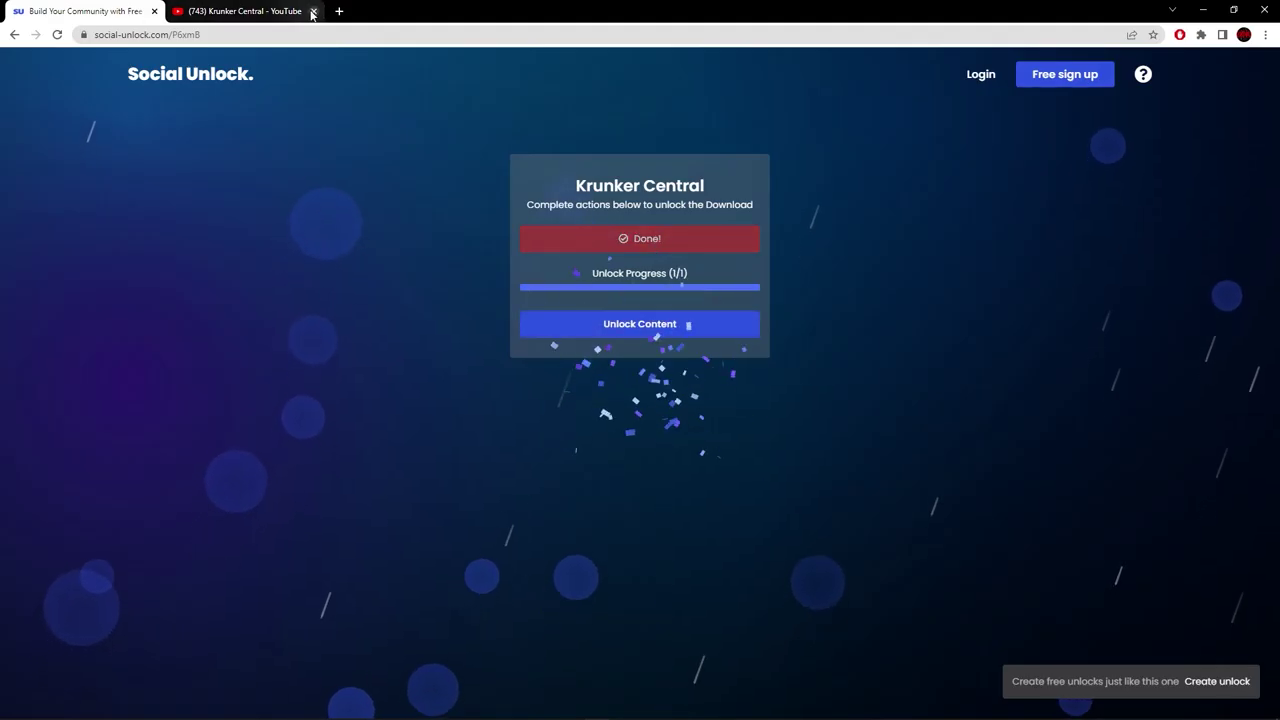
pyautogui.click(662, 326)
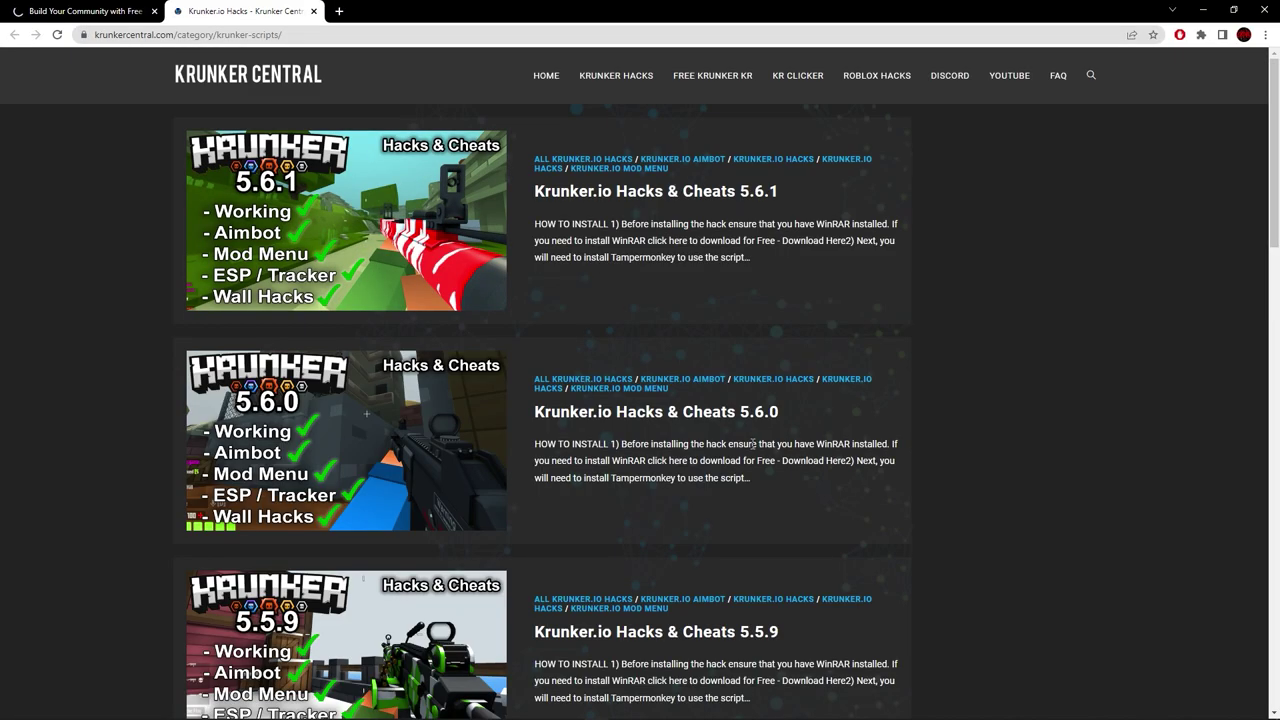
pyautogui.click(154, 11)
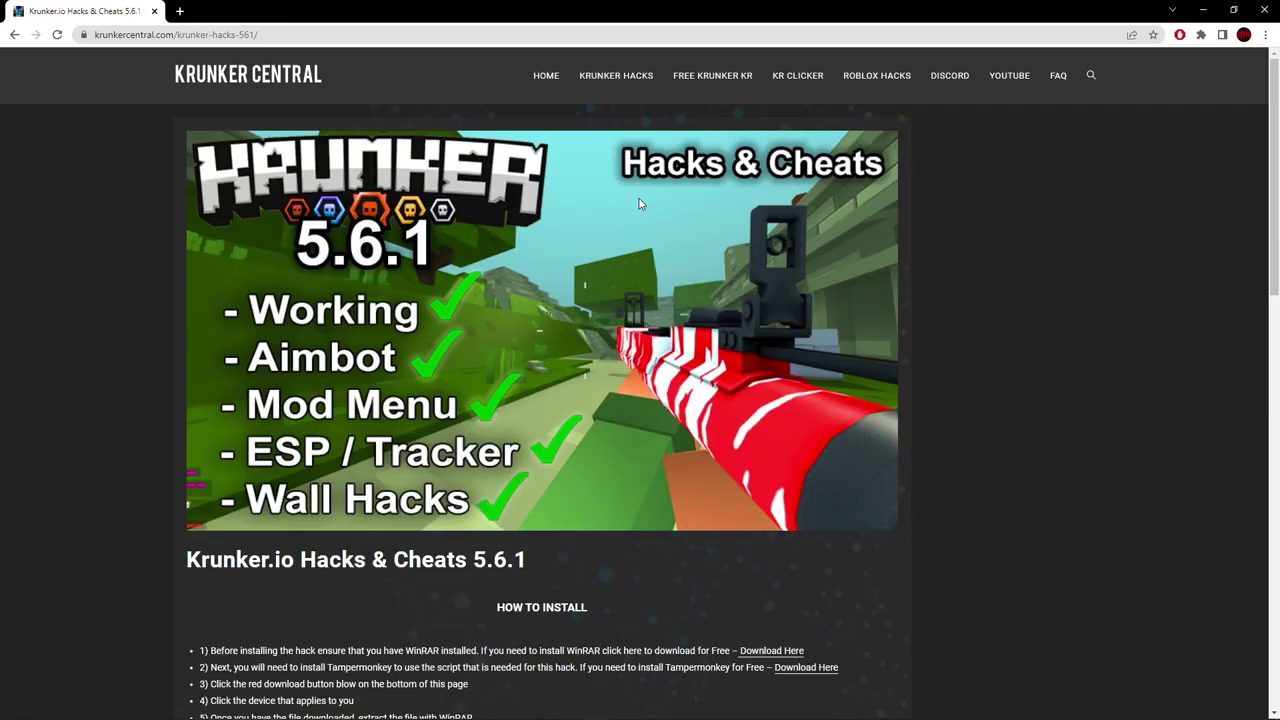
pyautogui.scroll(-5, 643, 322)
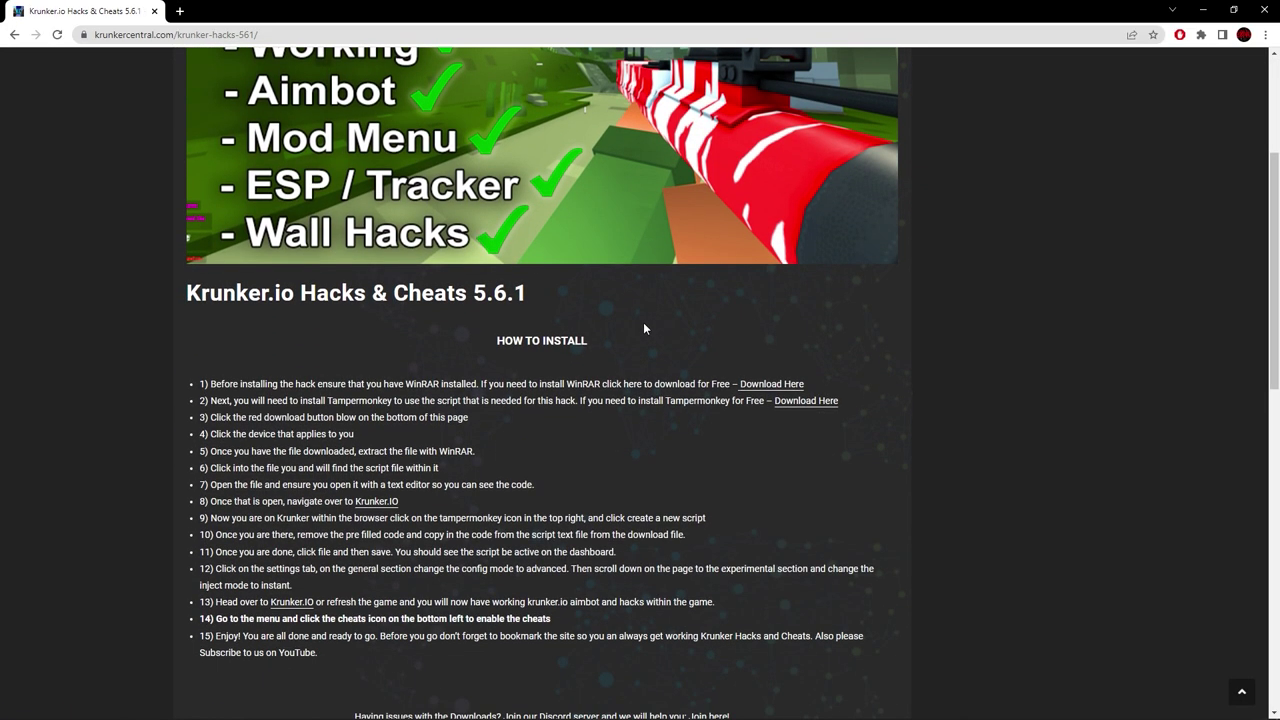
pyautogui.scroll(5, 656, 304)
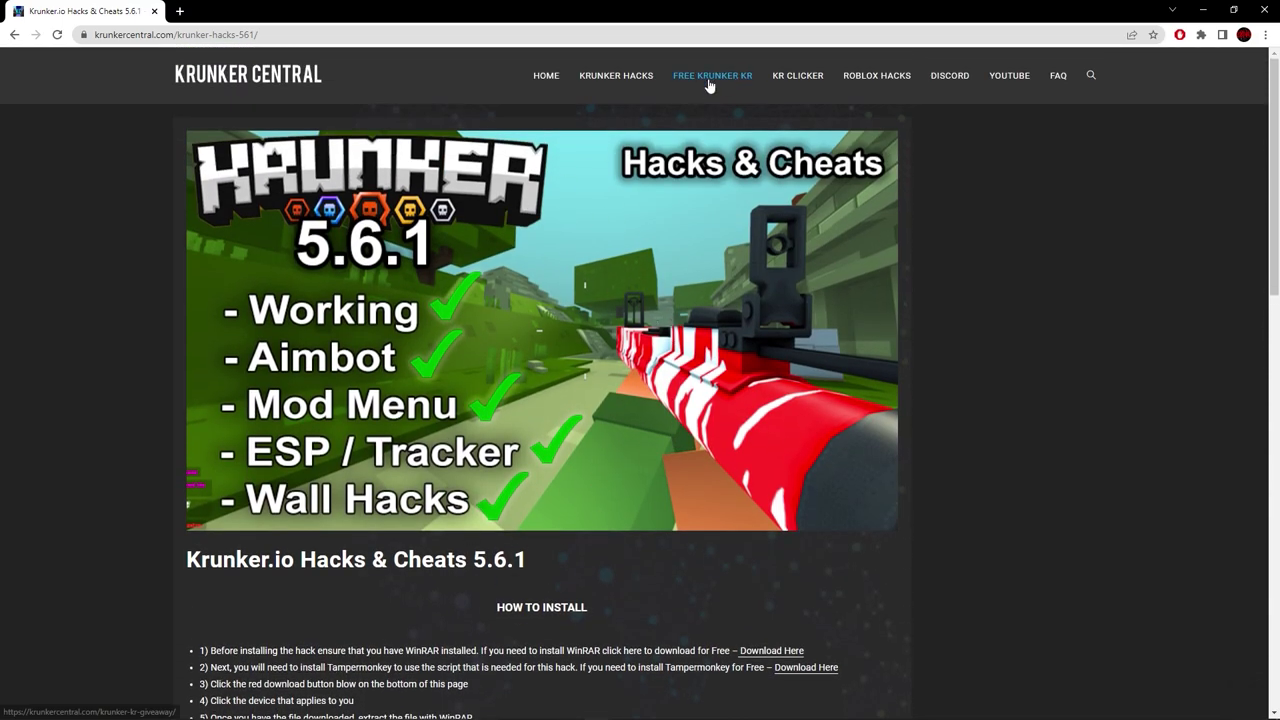
# Look through the Free Krunker KR giveaway and KR Clicker pages, then close both and return to the 5.6.1 post
pyautogui.click(245, 11)
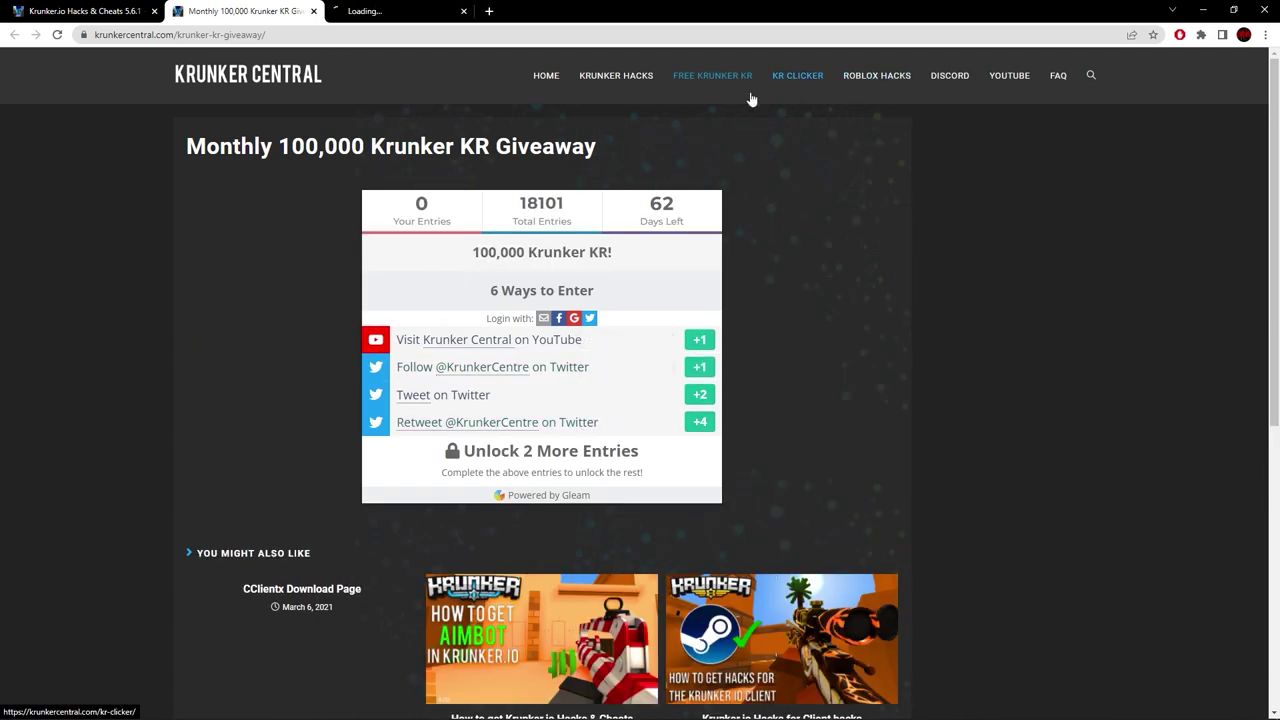
pyautogui.hotkey('ctrl', 'Tab')
pyautogui.scroll(-6, 531, 258)
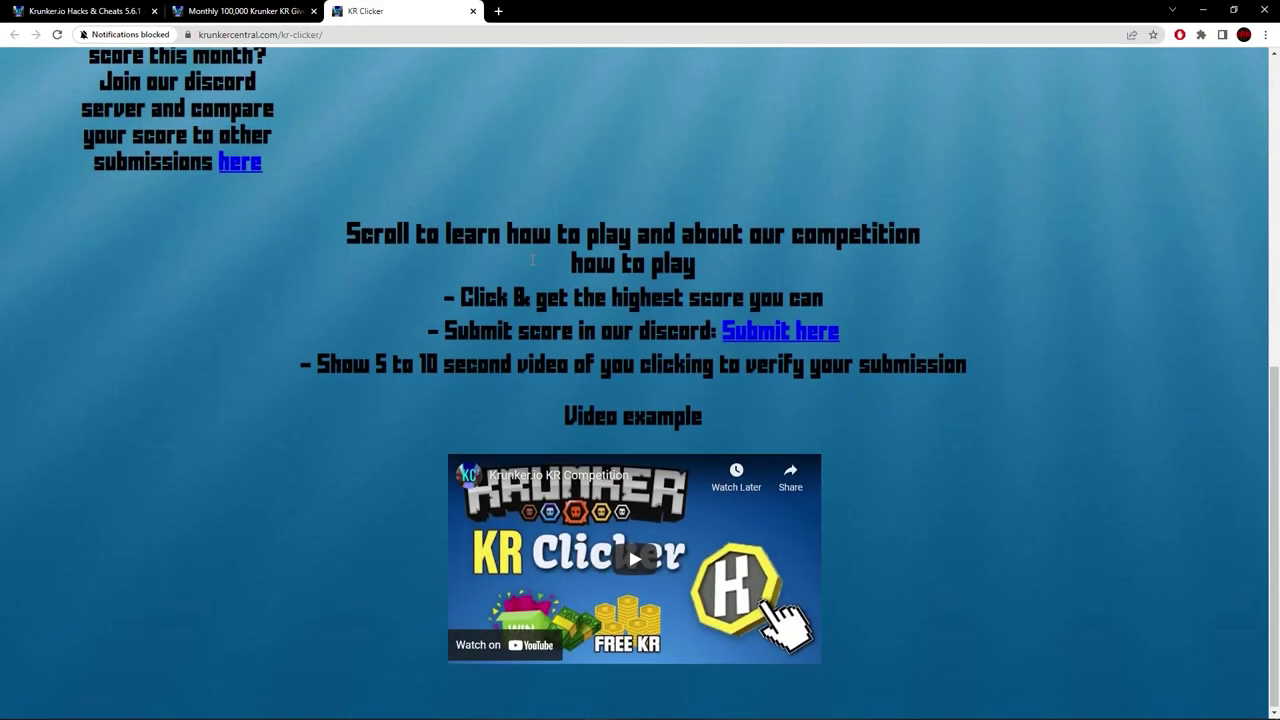
pyautogui.scroll(7, 532, 260)
pyautogui.click(297, 18)
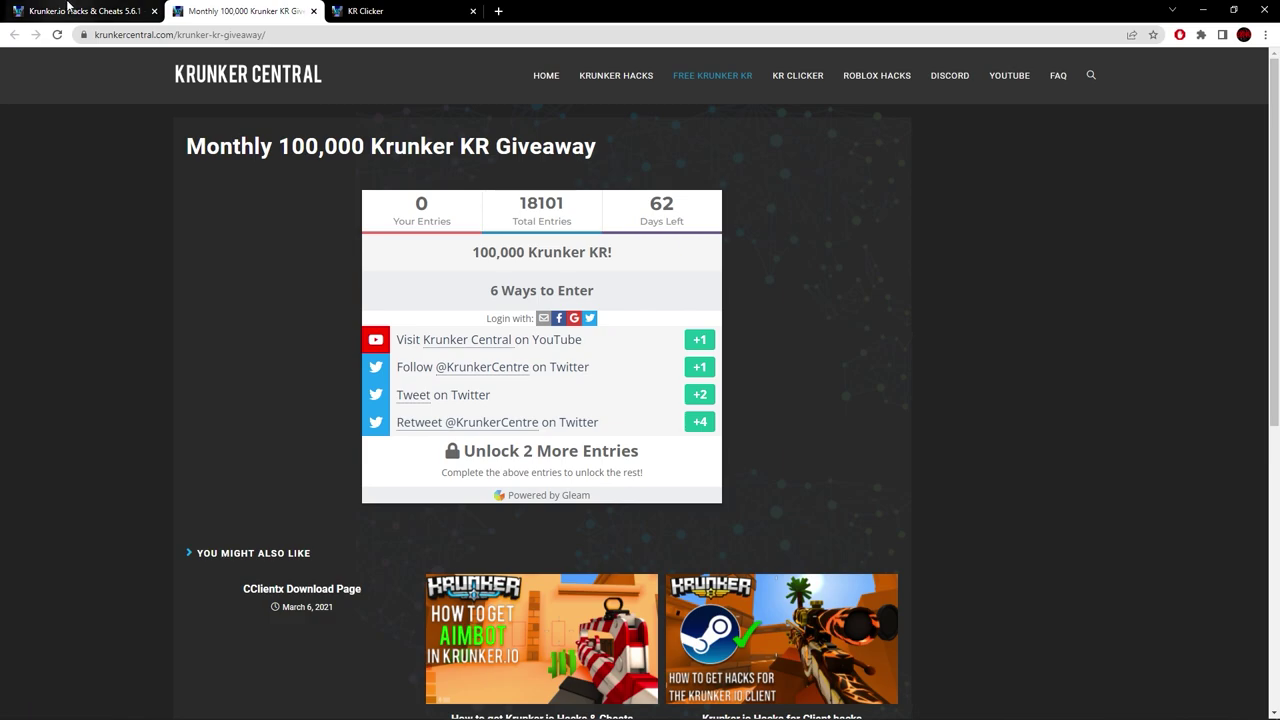
pyautogui.click(104, 6)
pyautogui.click(312, 11)
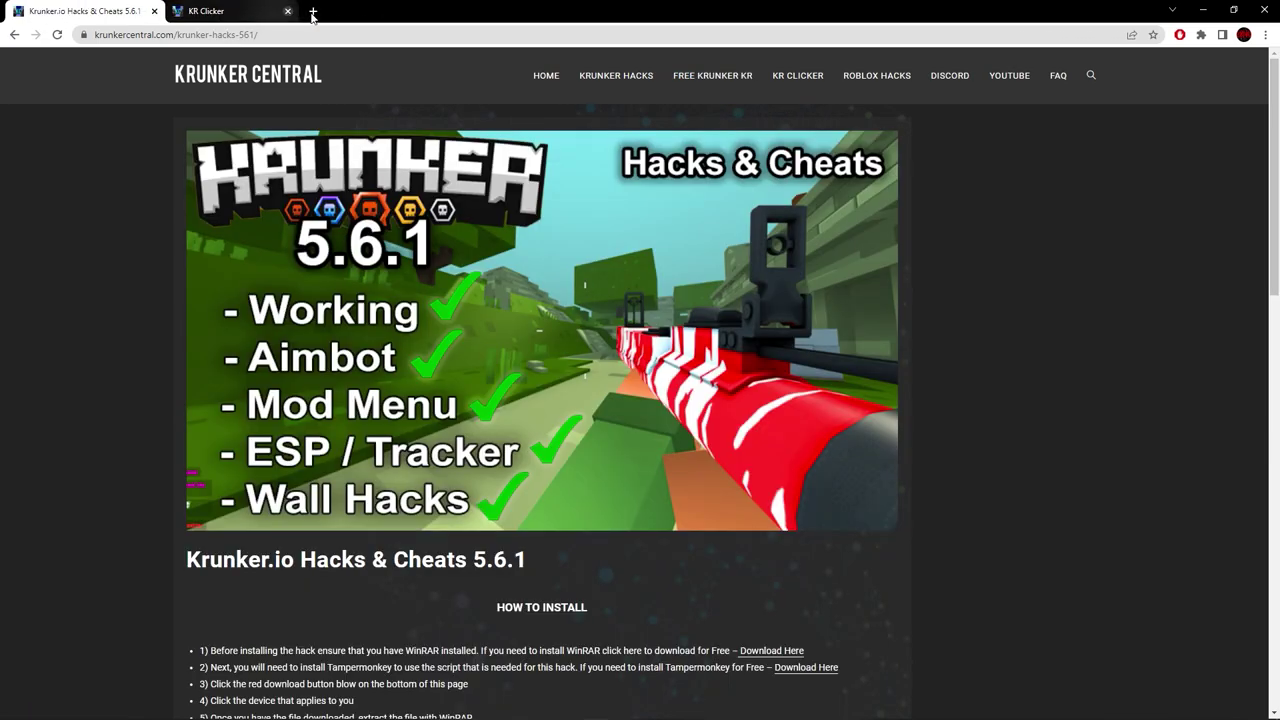
pyautogui.click(312, 11)
# Review the WinRAR download page's installation instructions and close the page
pyautogui.scroll(-2, 426, 186)
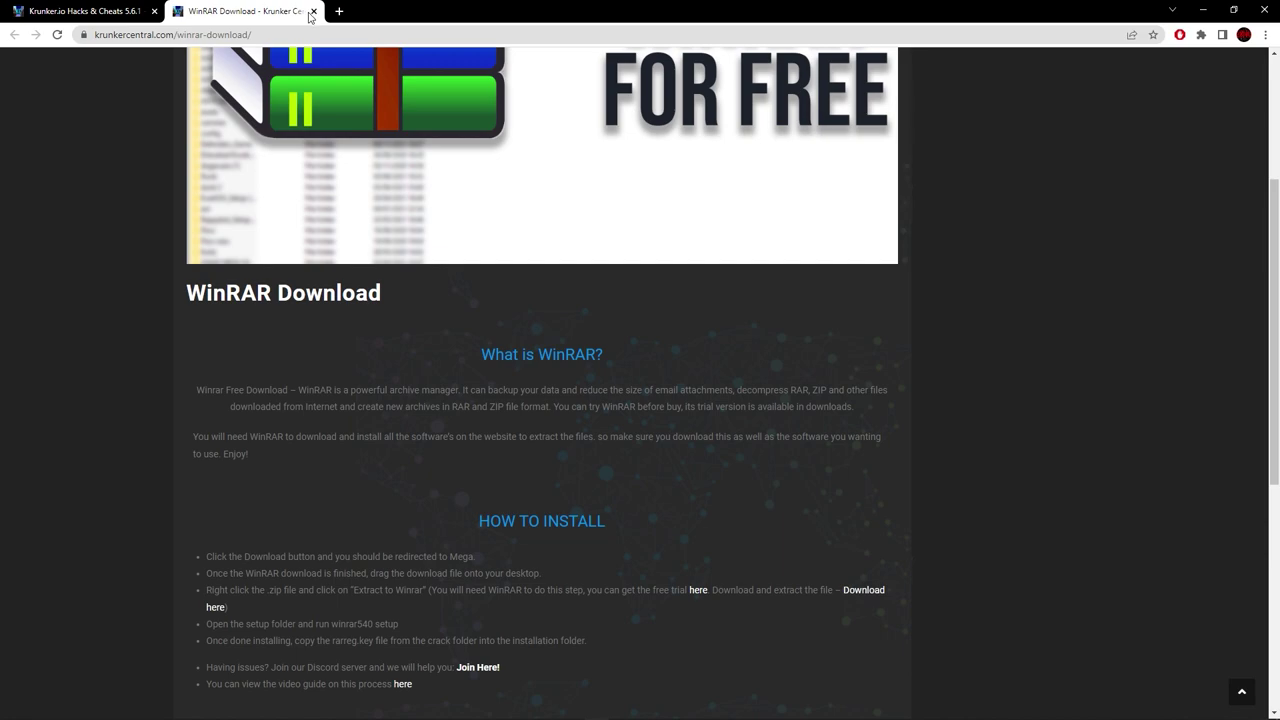
pyautogui.click(312, 11)
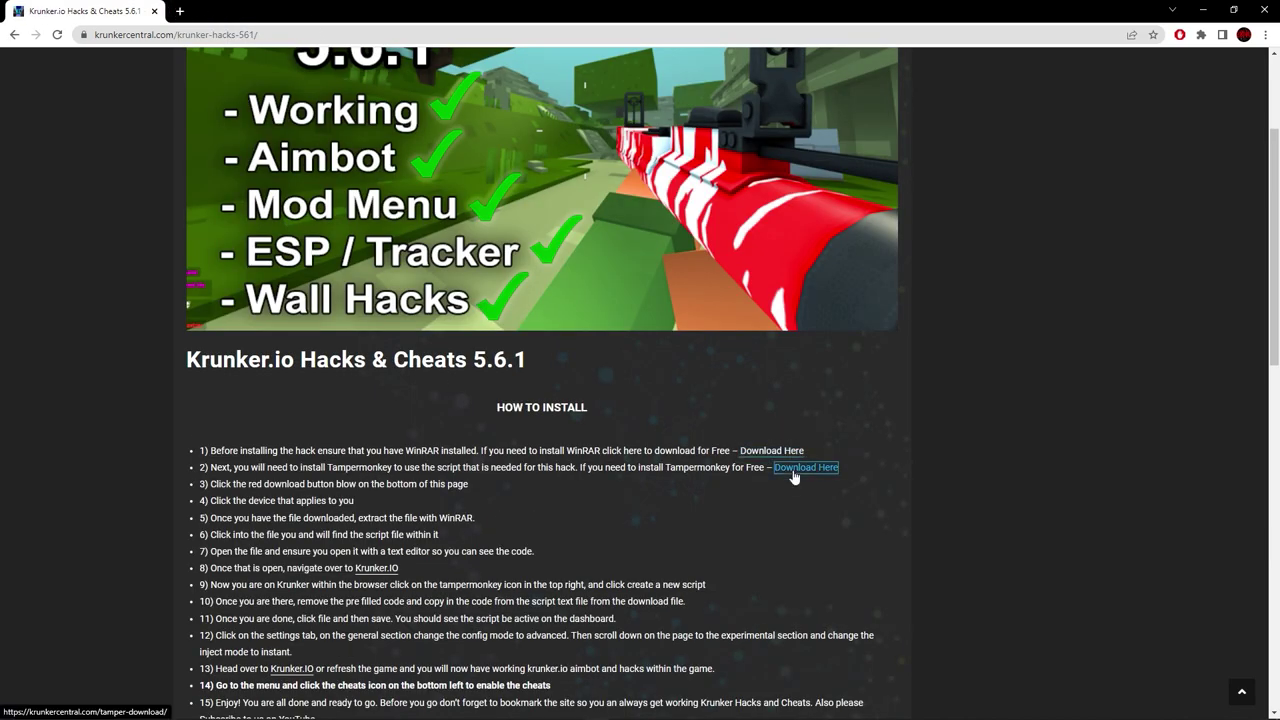
# Follow the post's Tampermonkey link to the Chrome + Brave download in the Chrome Web Store
pyautogui.click(245, 11)
pyautogui.scroll(-6, 599, 373)
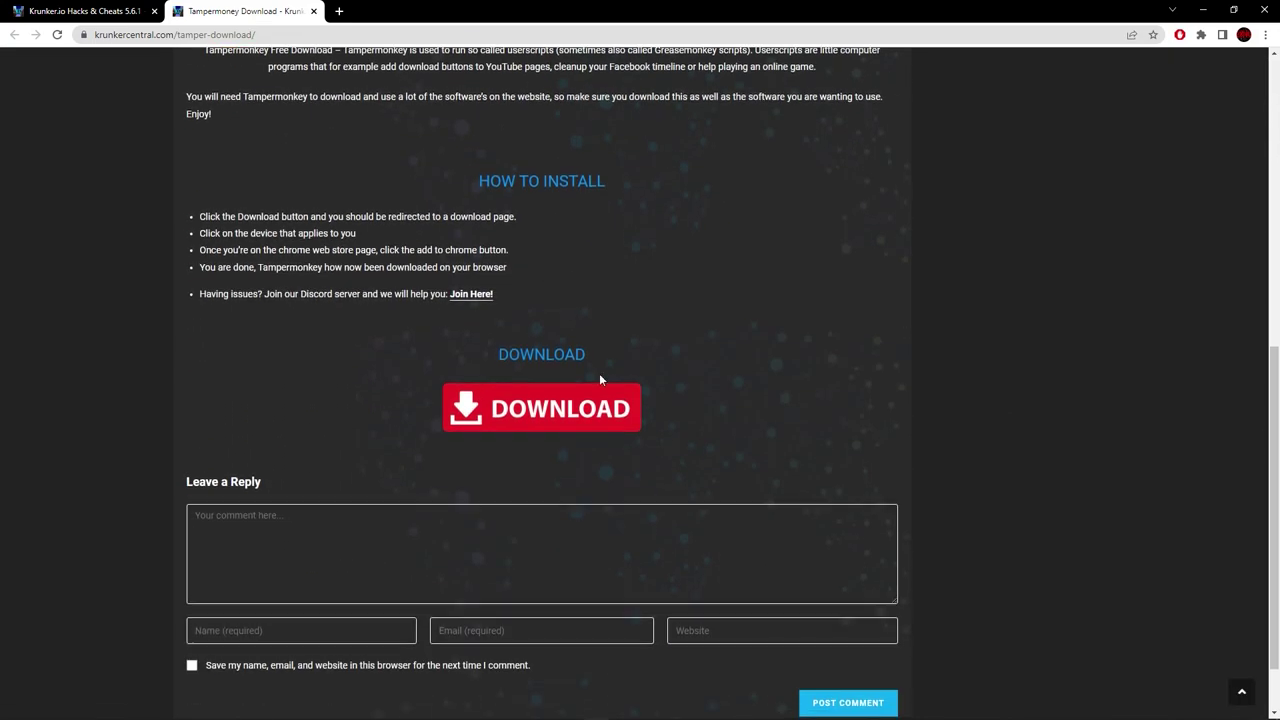
pyautogui.click(586, 425)
pyautogui.scroll(-5, 806, 495)
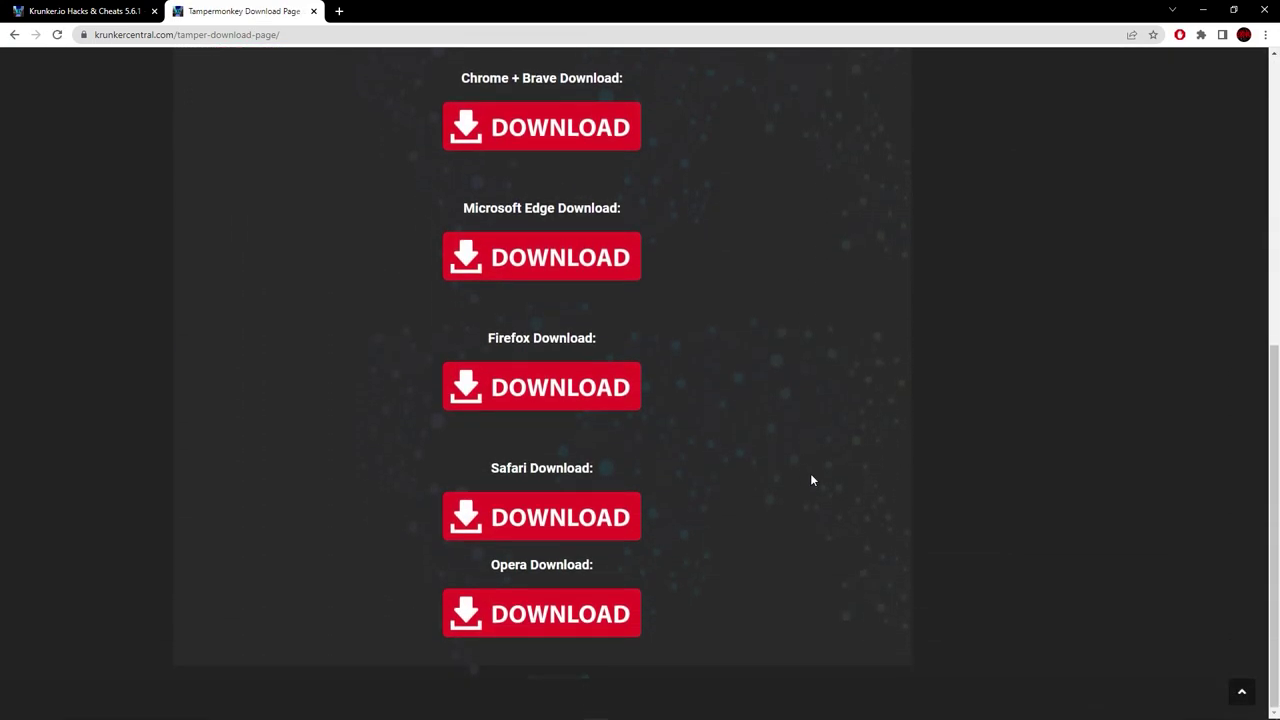
pyautogui.scroll(2, 817, 481)
pyautogui.click(560, 349)
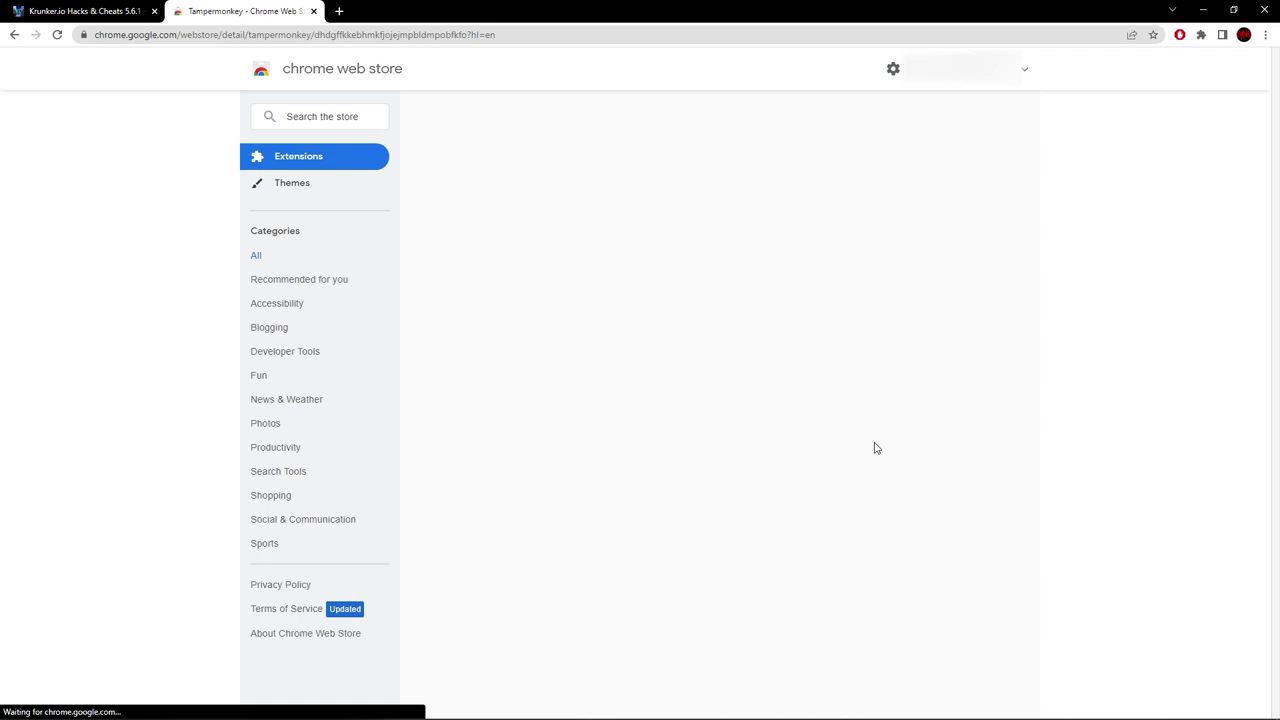
# Add the Tampermonkey extension to Chrome and close the store and welcome pages
pyautogui.click(904, 170)
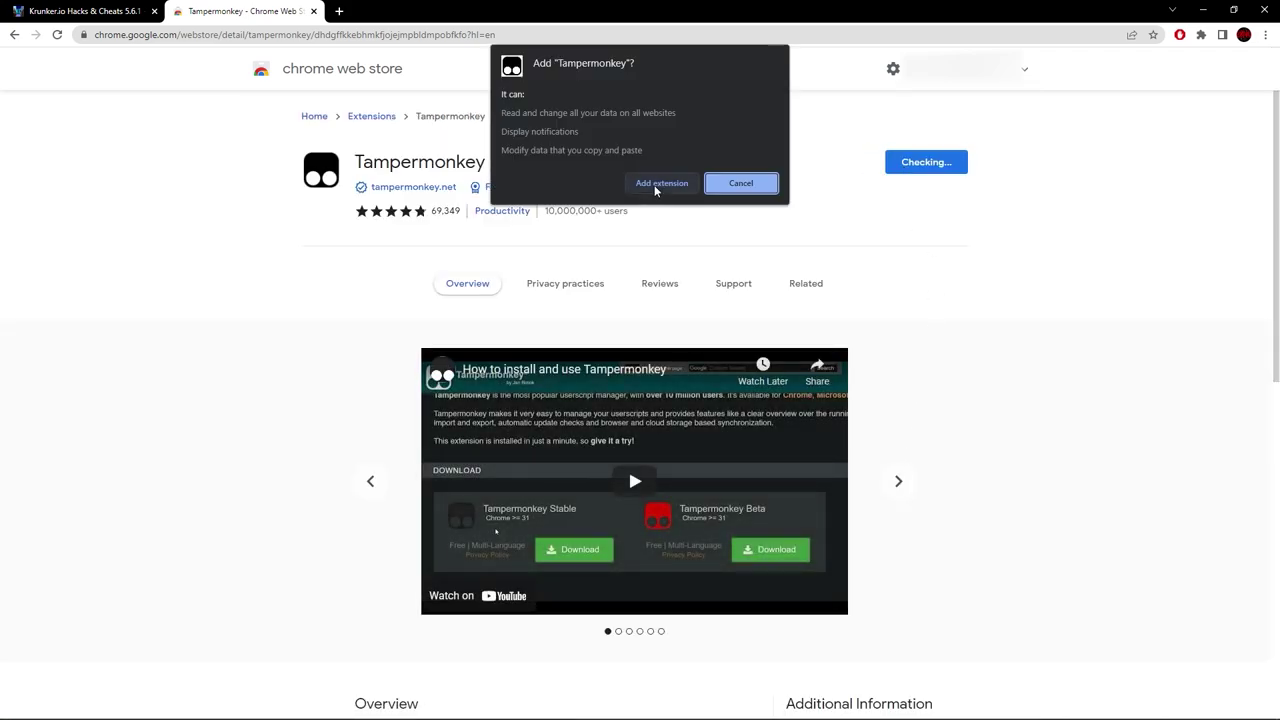
pyautogui.click(659, 183)
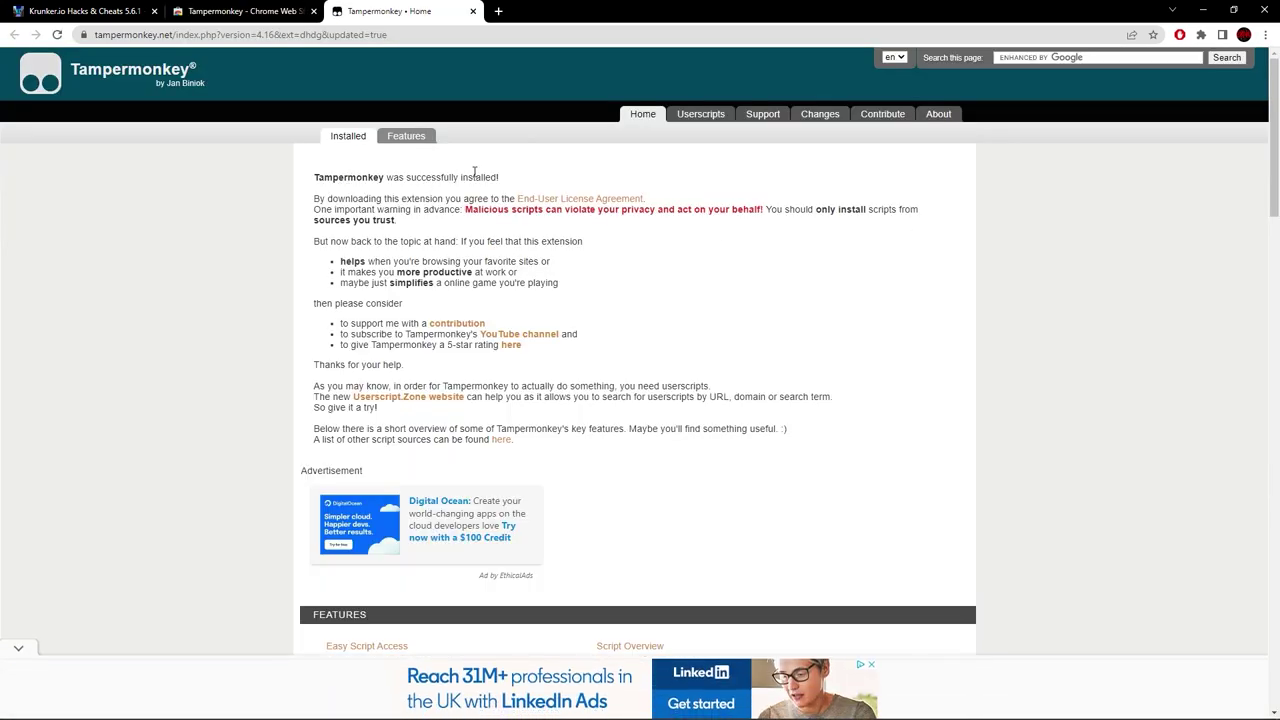
pyautogui.click(315, 12)
pyautogui.click(317, 13)
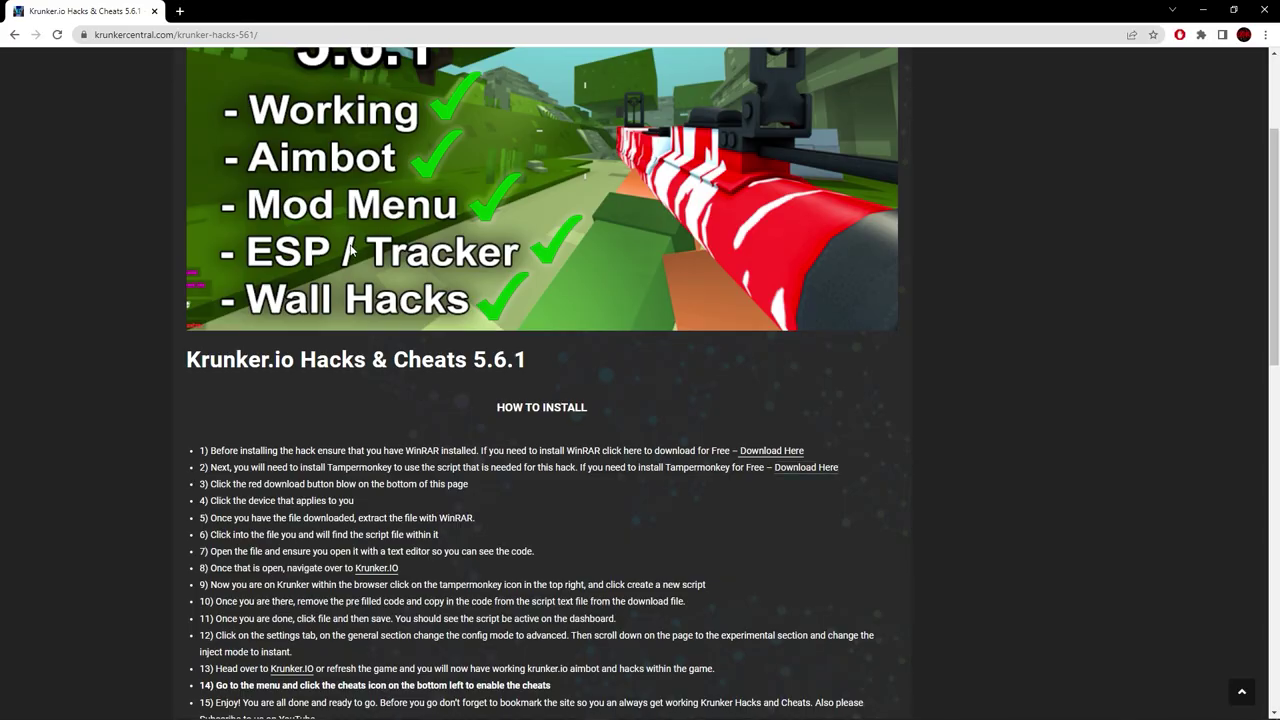
# Download the Krunker Central - Free Hacks & Cheats 5.5.6++ archive through the 5.6.1 post's download link
pyautogui.scroll(2, 351, 252)
pyautogui.scroll(-6, 548, 197)
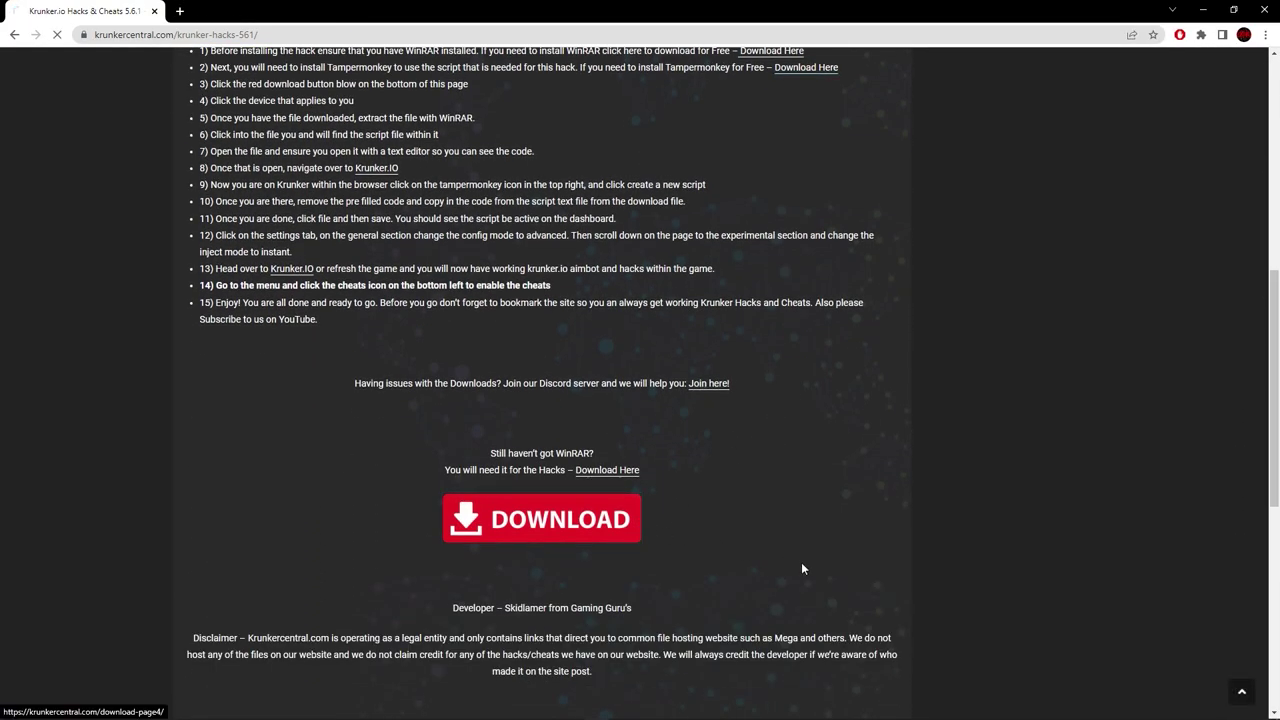
pyautogui.click(580, 285)
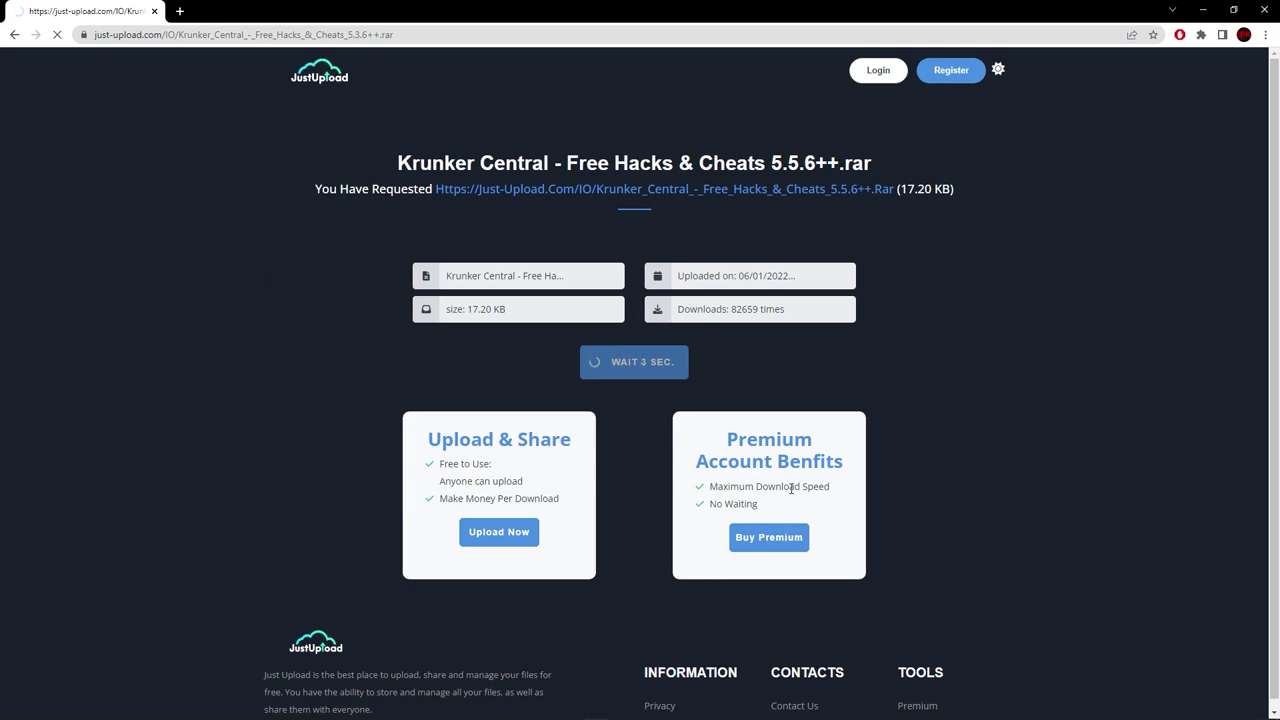
pyautogui.click(636, 364)
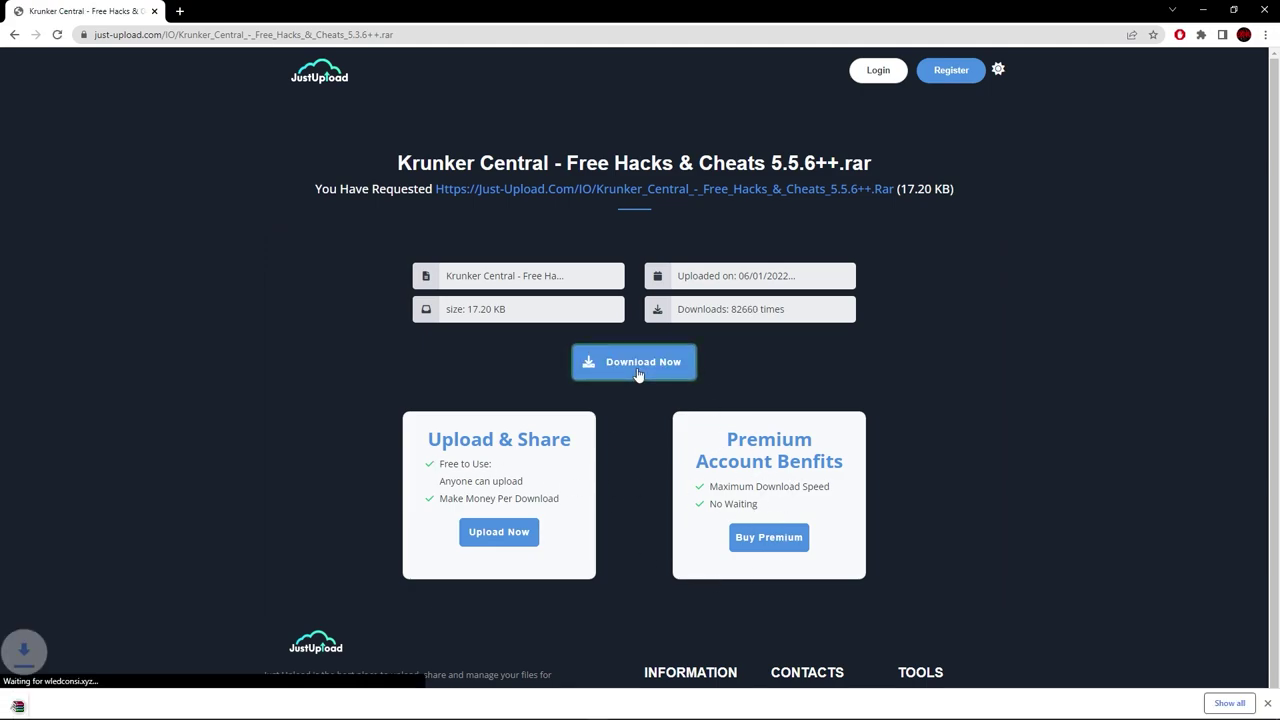
# Open the downloaded archive in WinRAR and open its hack code.txt file in Notepad
pyautogui.click(88, 699)
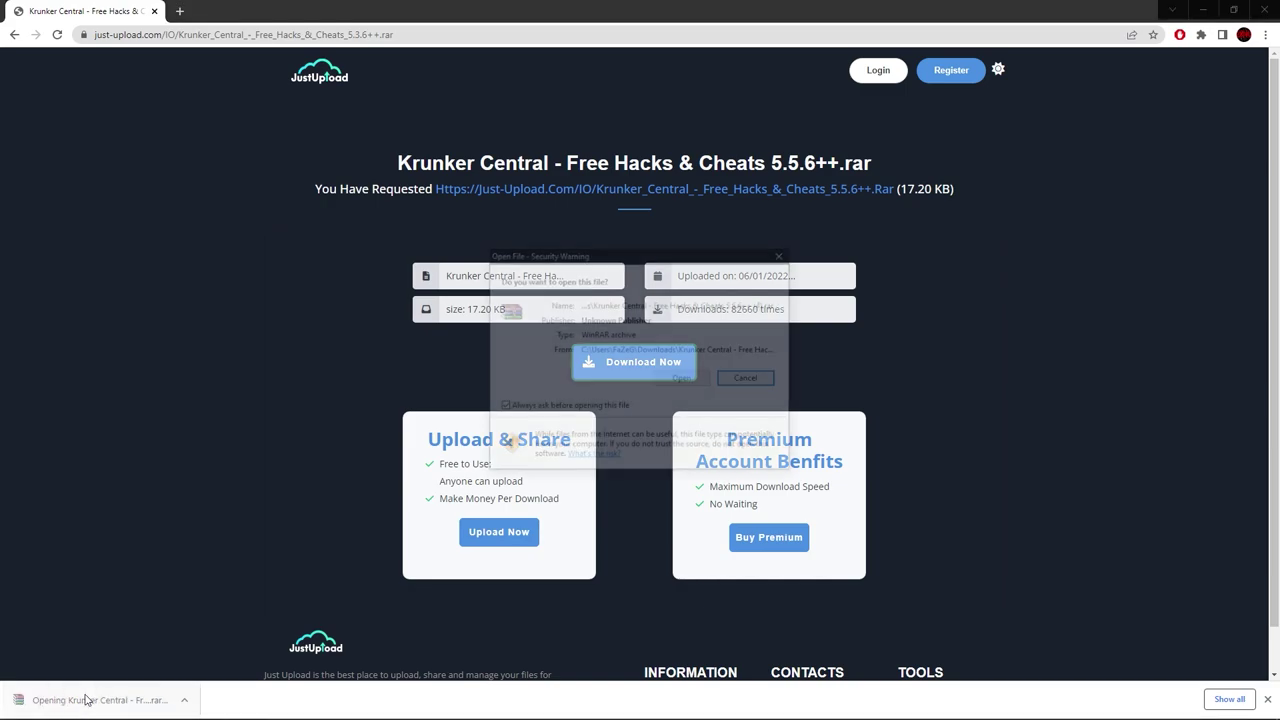
pyautogui.click(680, 380)
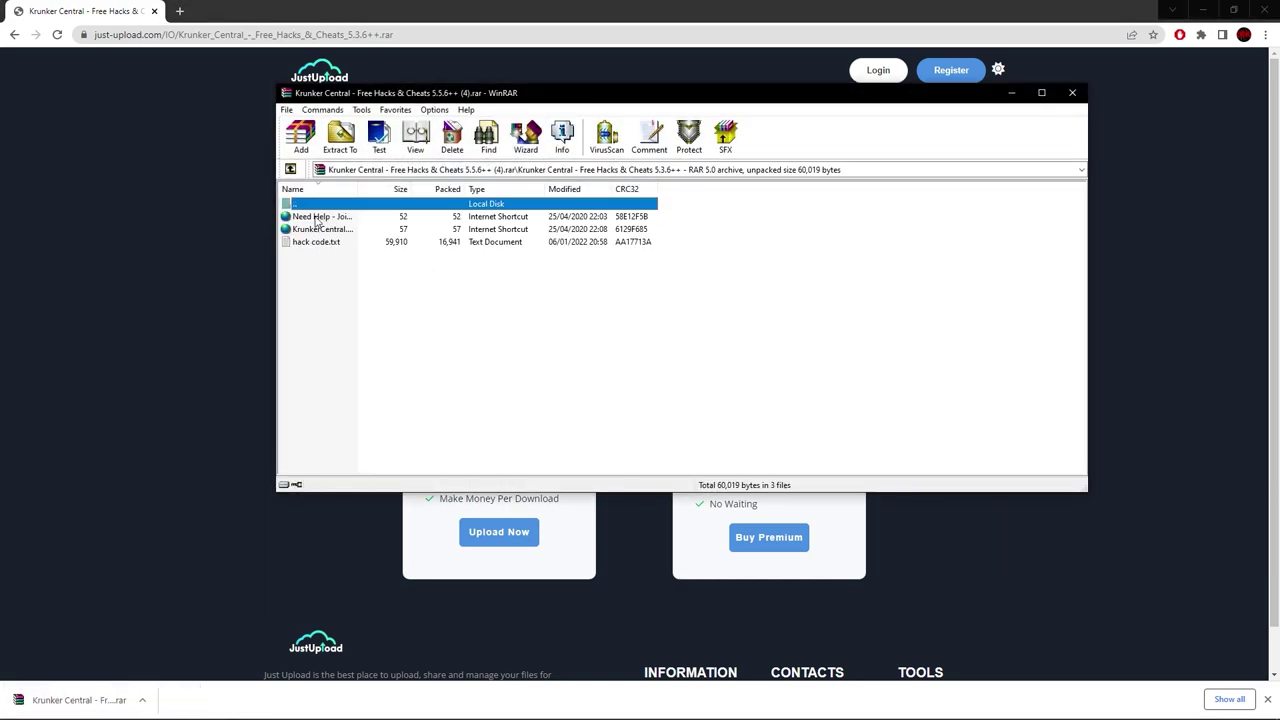
pyautogui.click(317, 217)
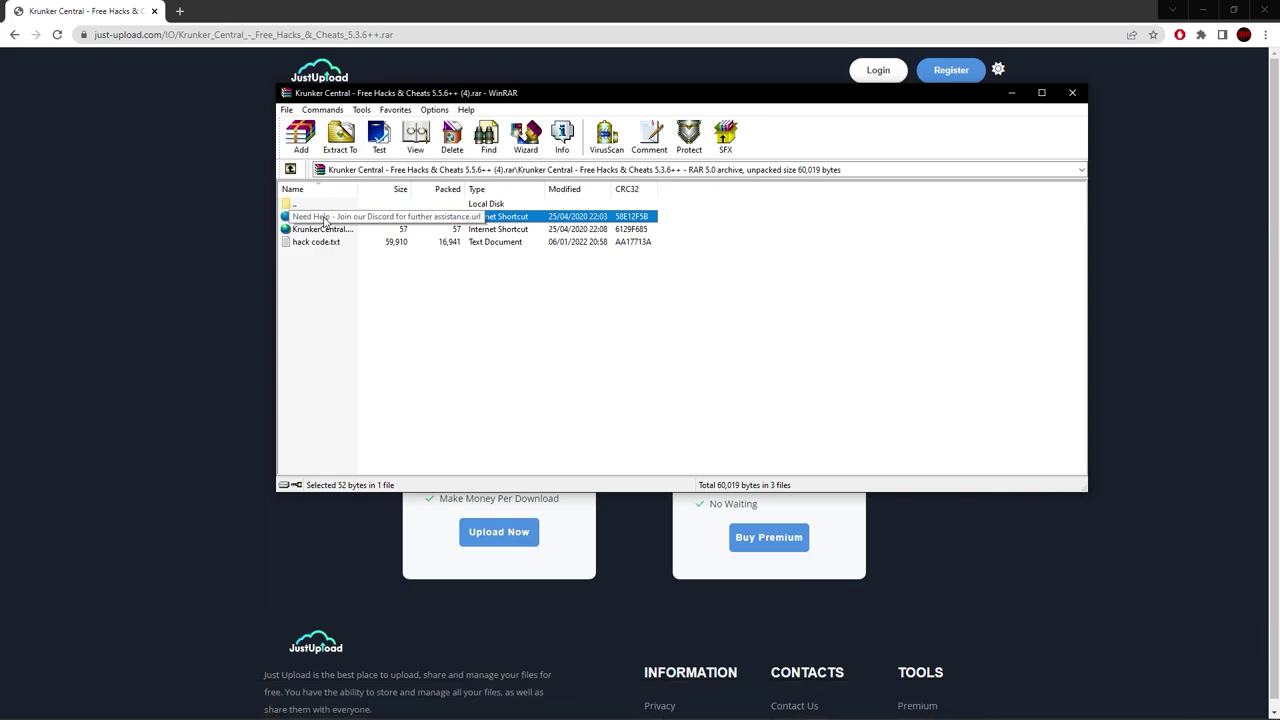
pyautogui.click(324, 229)
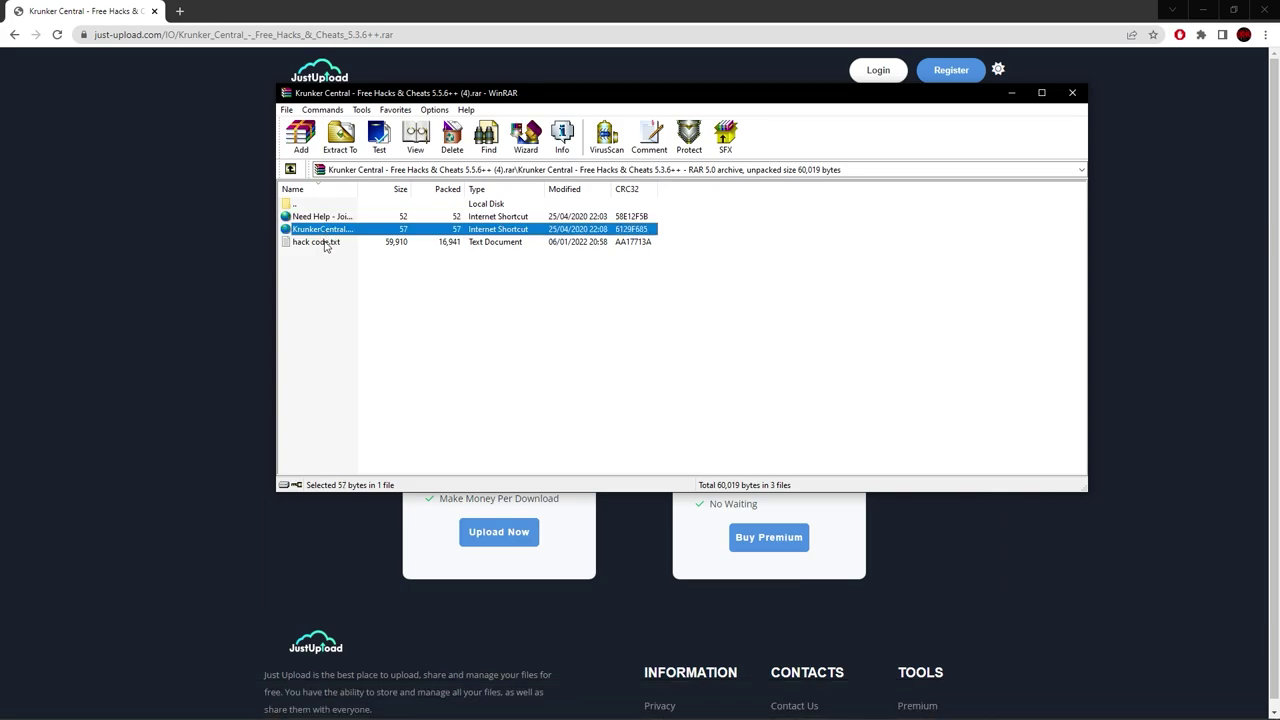
pyautogui.doubleClick(325, 242)
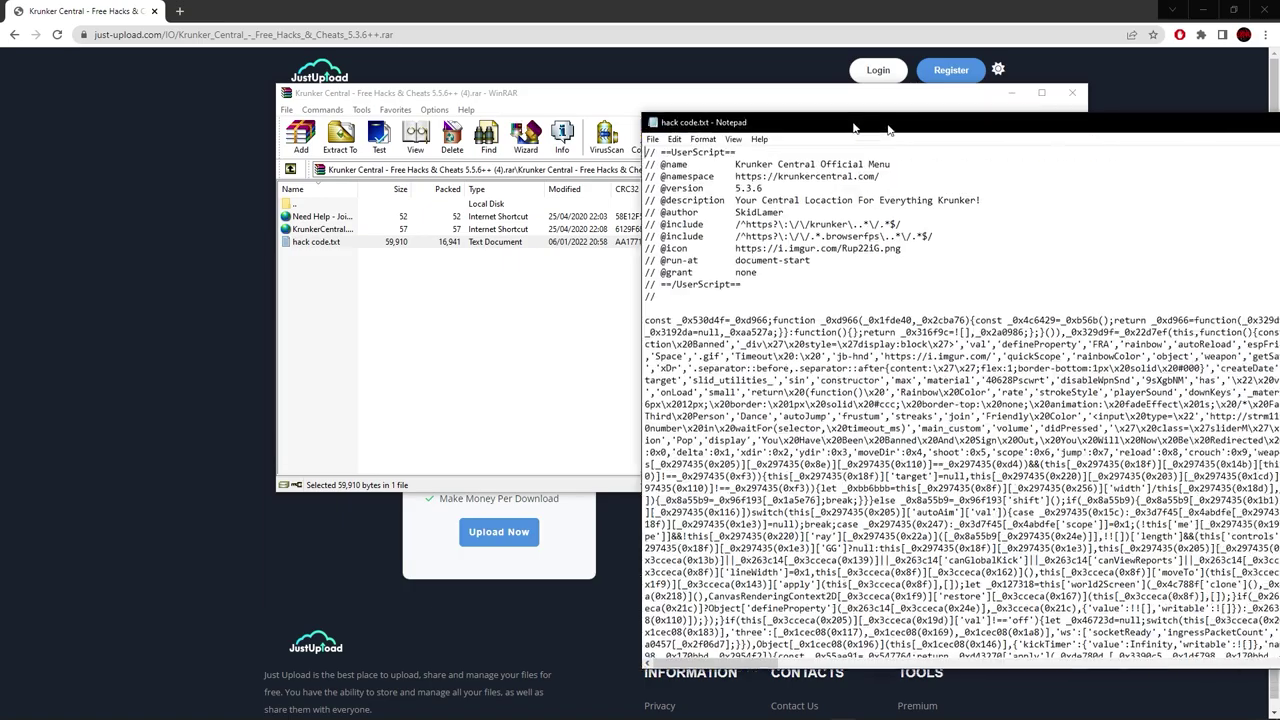
# Copy the entire script from hack code.txt and minimize the Notepad and WinRAR windows
pyautogui.moveTo(910, 123); pyautogui.dragTo(464, 77)
pyautogui.hotkey('ctrl', 'a')
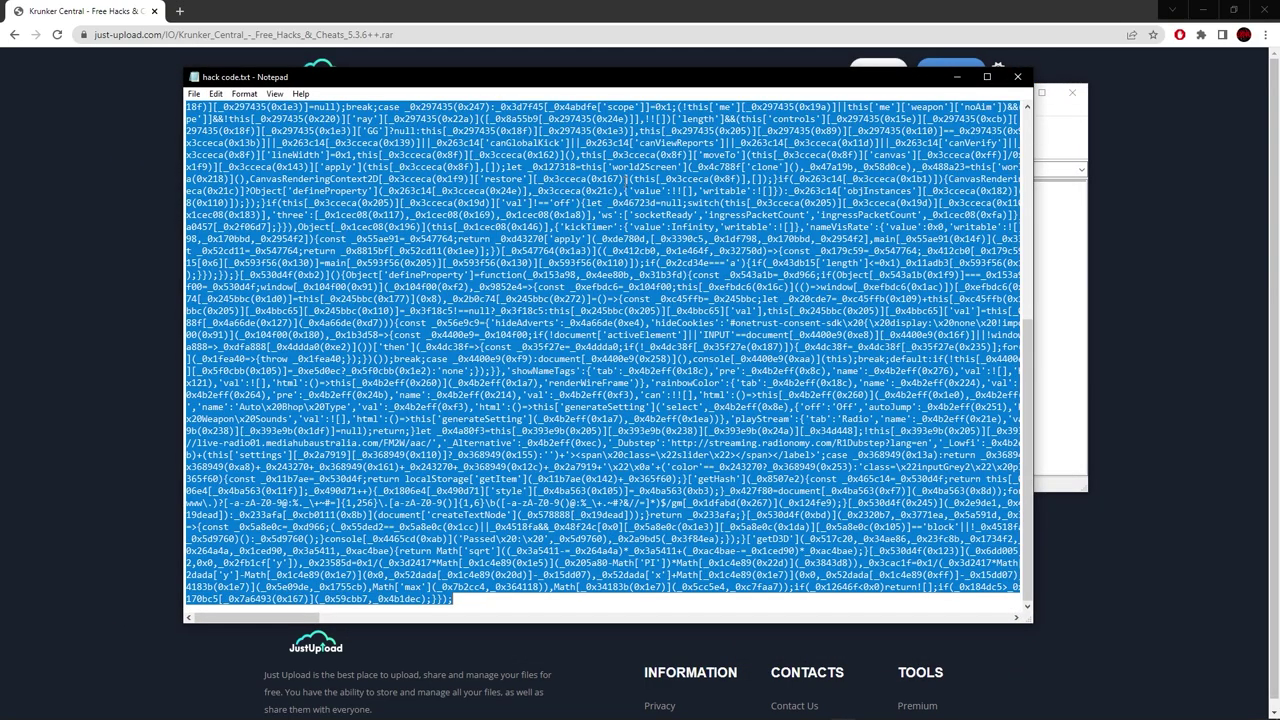
pyautogui.click(955, 79)
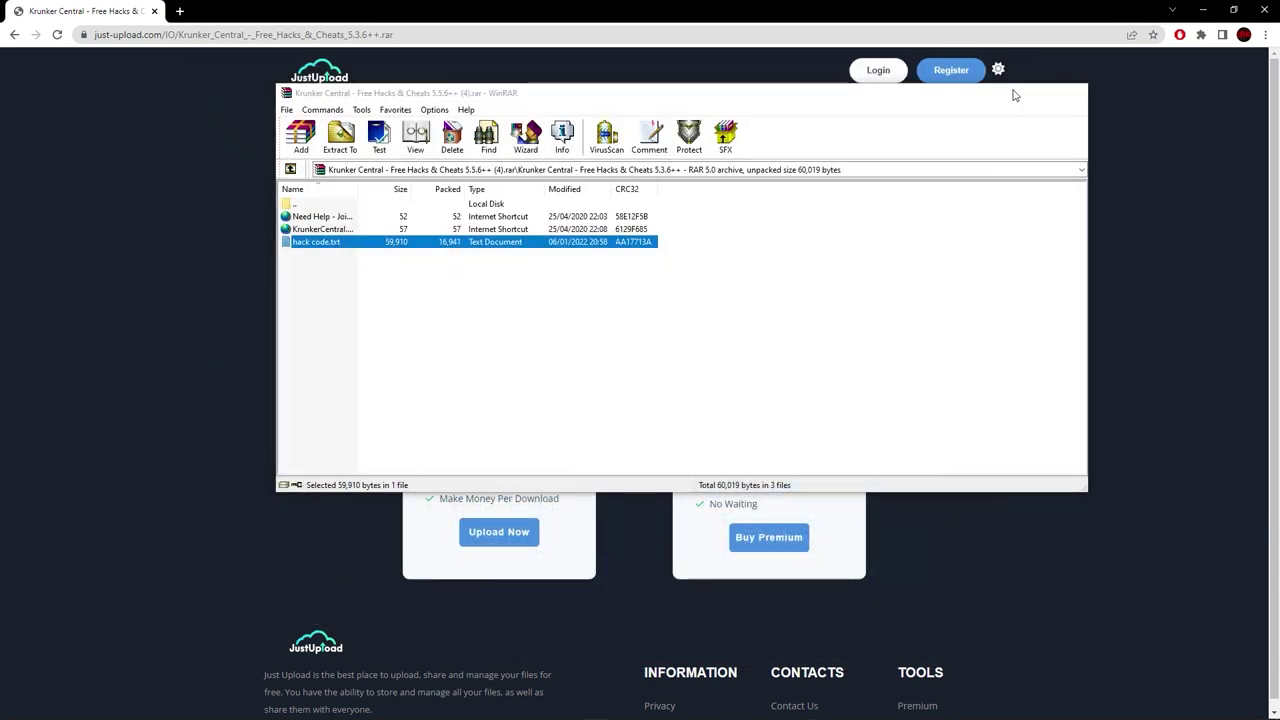
pyautogui.click(1011, 92)
# Pin Tampermonkey in Chrome and start a new userscript from its dashboard
pyautogui.click(1202, 36)
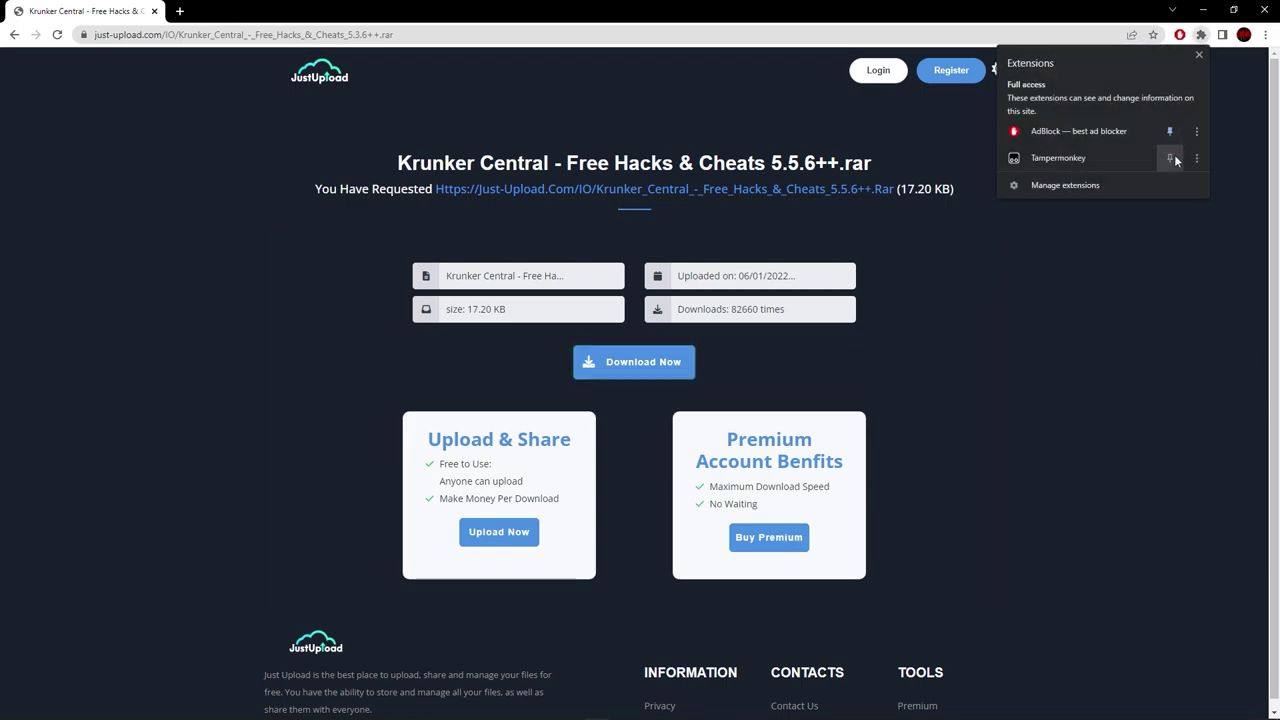
pyautogui.click(1180, 35)
pyautogui.click(1073, 180)
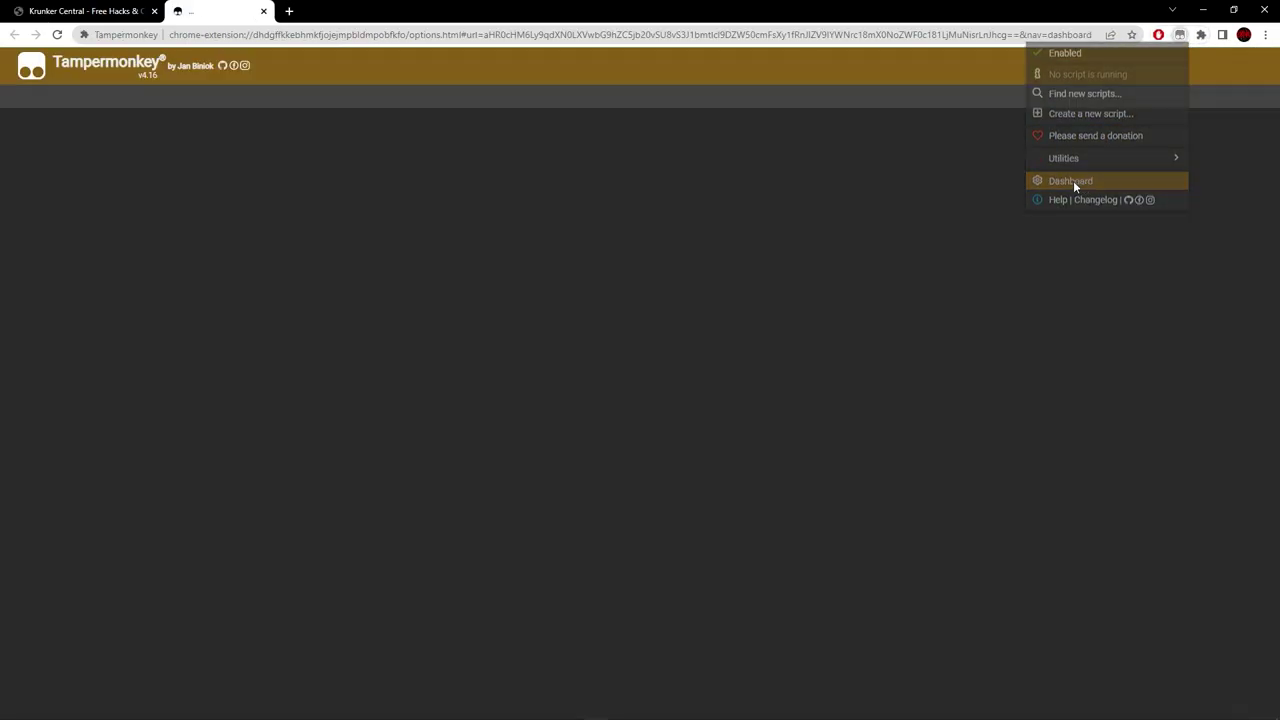
pyautogui.click(983, 99)
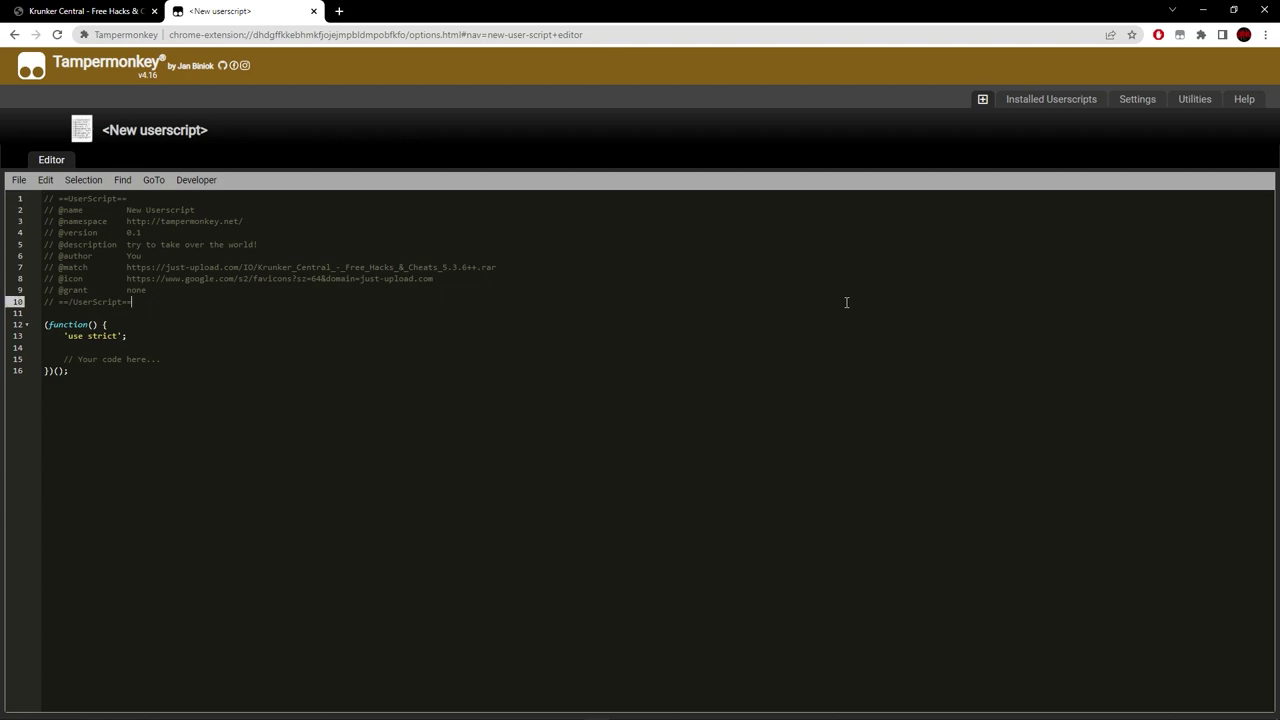
# Replace the new userscript's template code with the copied script and save it
pyautogui.hotkey('ctrl', 'a')
pyautogui.press('BackSpace')
pyautogui.hotkey('ctrl', 'v')
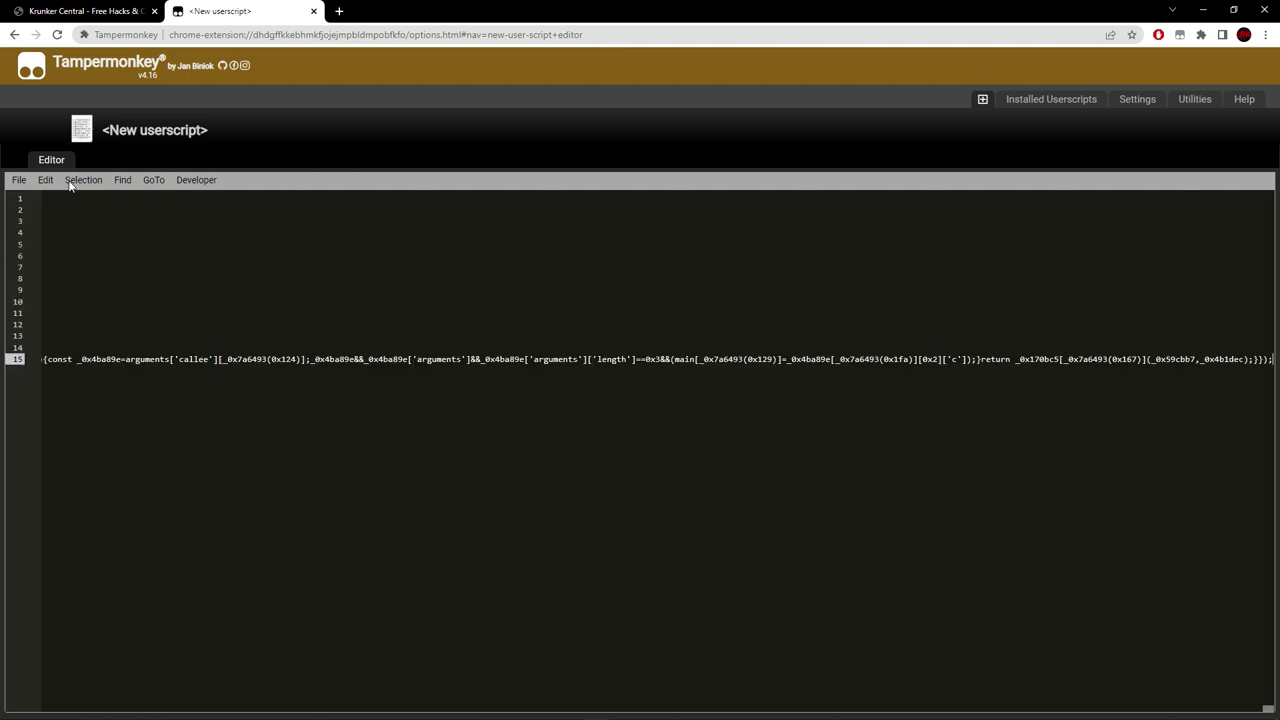
pyautogui.click(18, 180)
pyautogui.click(35, 231)
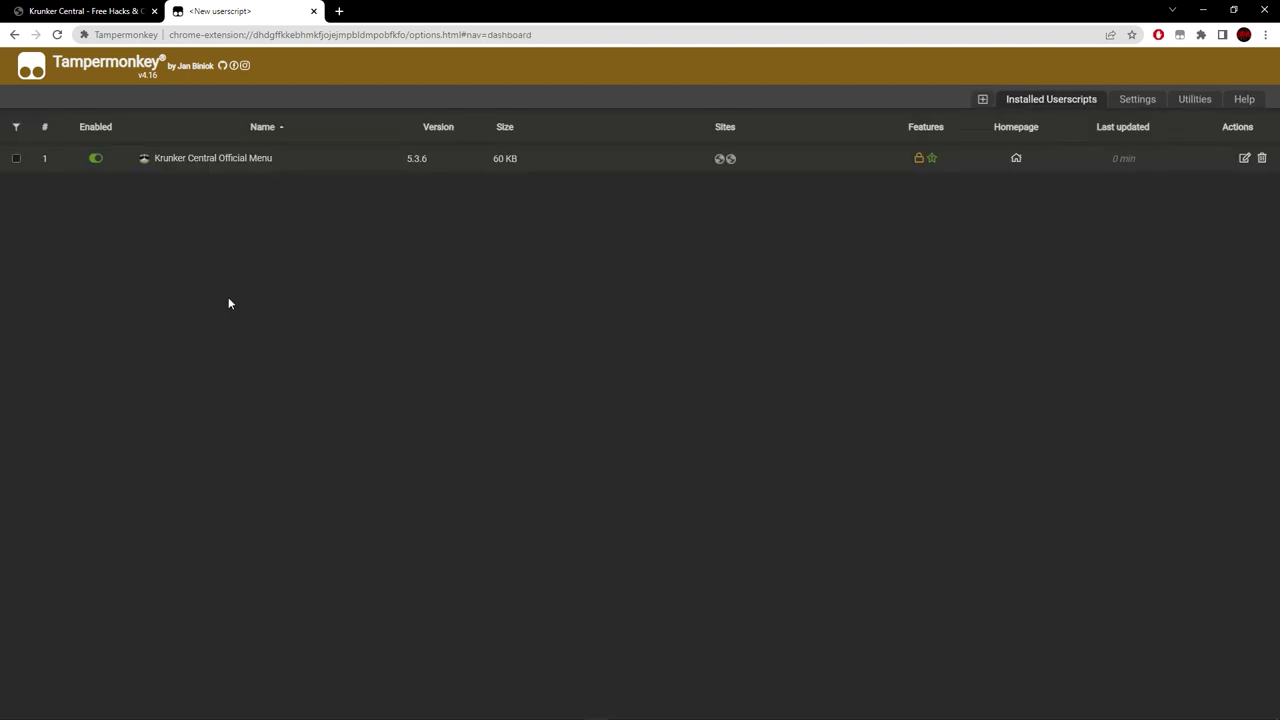
# Set Config mode to Advanced in Tampermonkey's general settings
pyautogui.click(1135, 98)
pyautogui.click(375, 134)
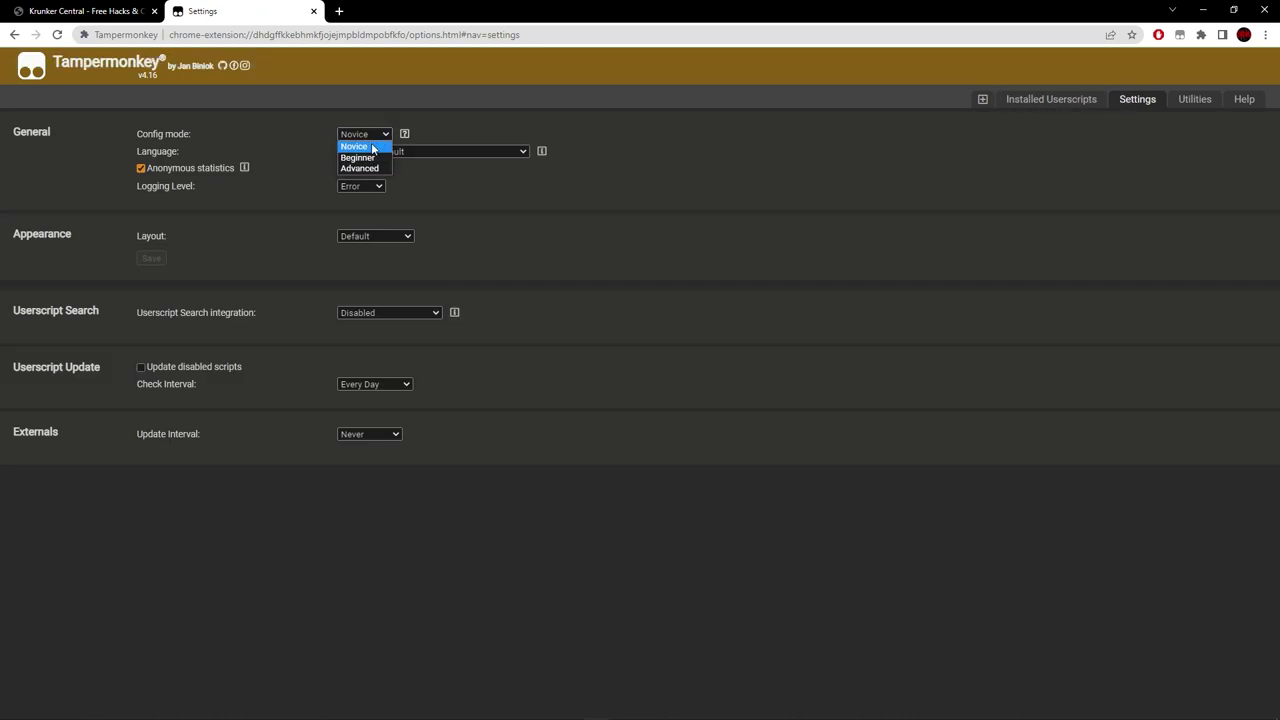
pyautogui.scroll(-20, 107, 379)
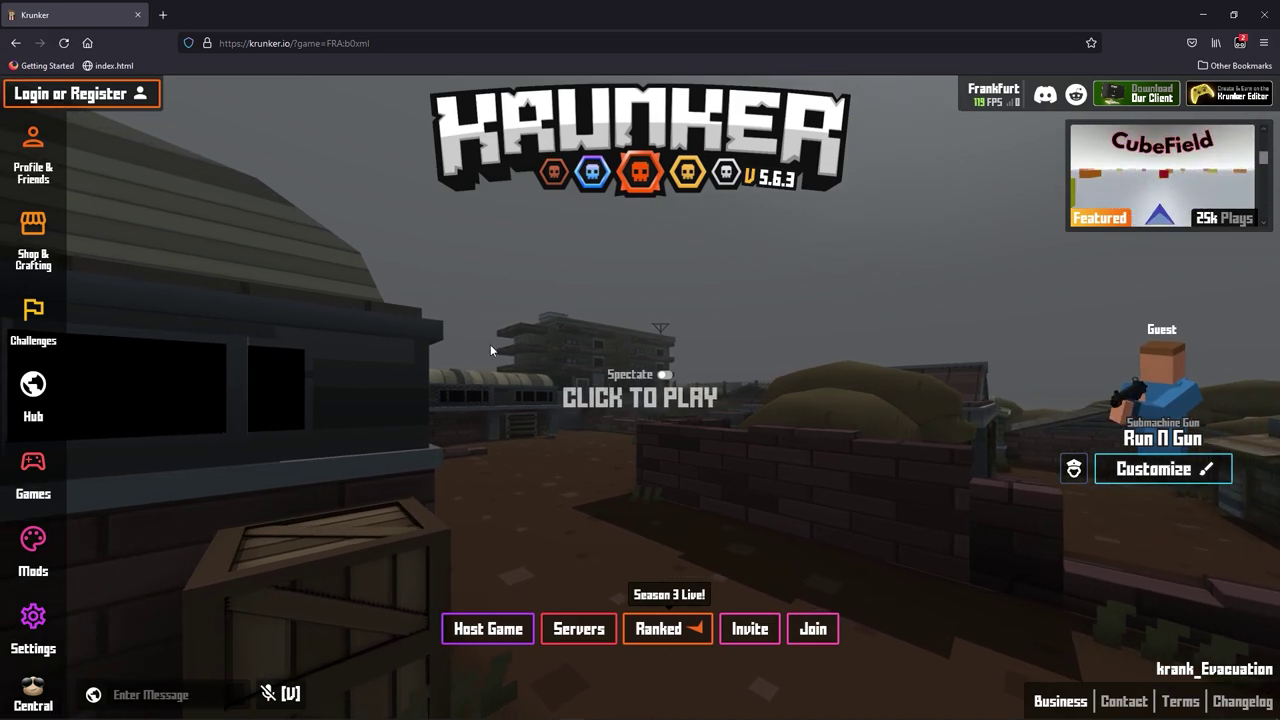
# Open the Krunker Central cheat menu in the Krunker game lobby
pyautogui.click(60, 693)
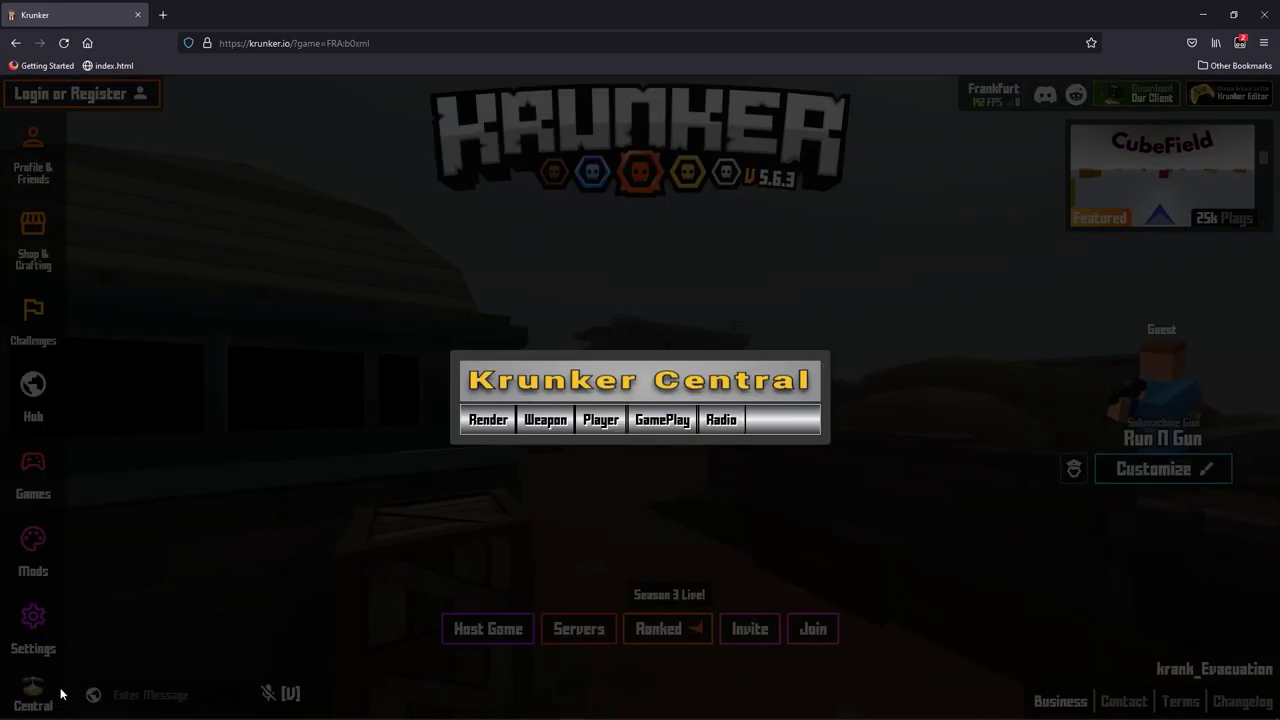
# Look through the Render, Weapon, Player, GamePlay and Radio categories of the Krunker Central menu, ending on the Weapon options
pyautogui.click(488, 420)
pyautogui.click(545, 220)
pyautogui.click(600, 309)
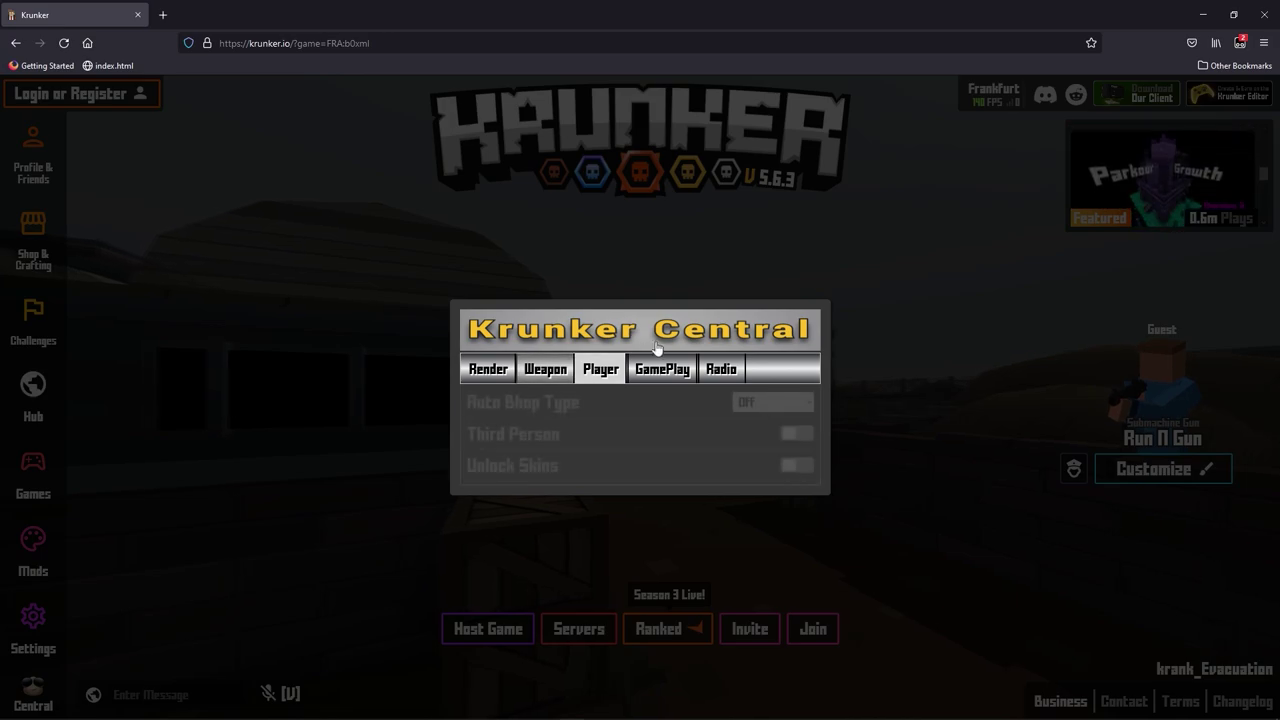
pyautogui.click(662, 369)
pyautogui.click(722, 370)
pyautogui.click(600, 369)
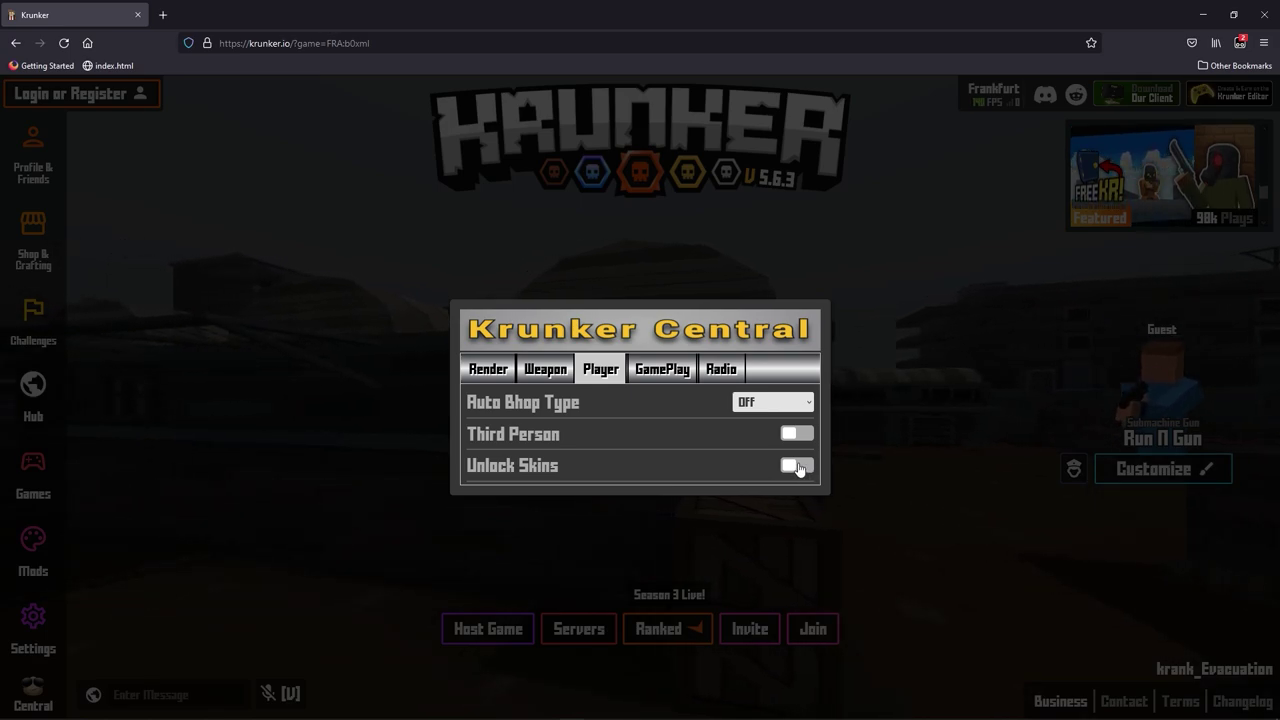
pyautogui.click(545, 369)
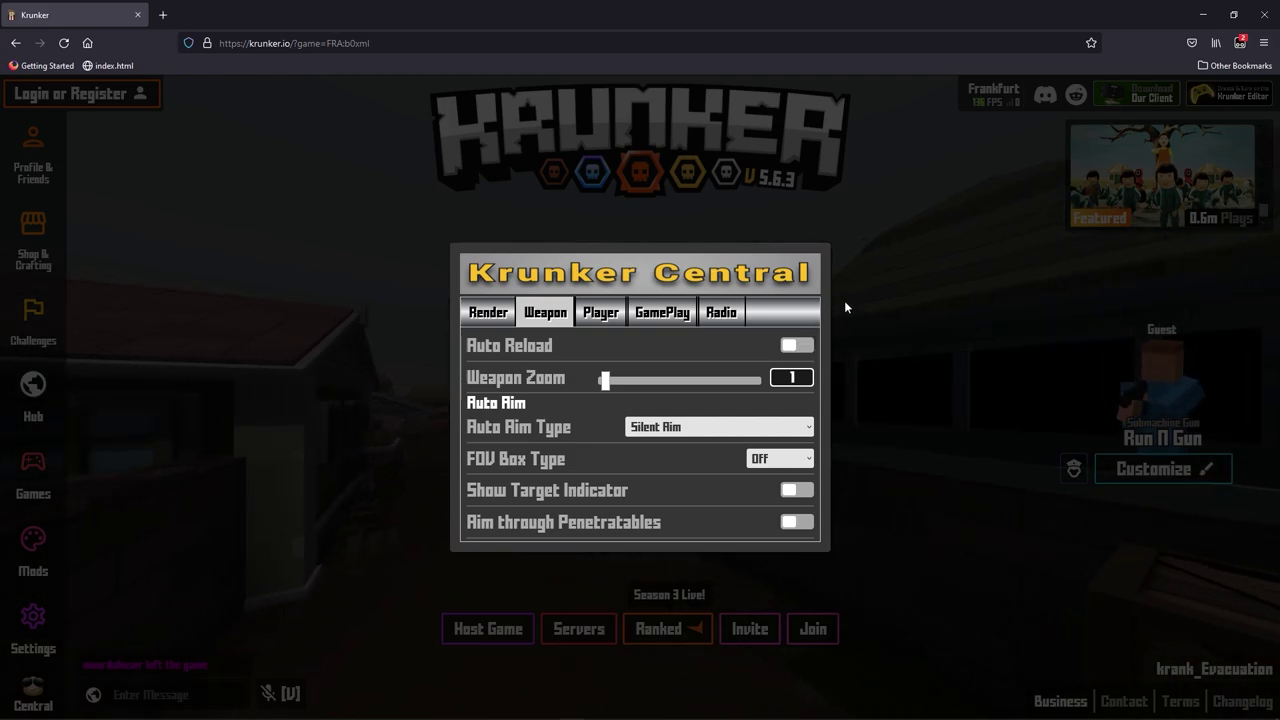
# Close the Krunker Central menu, enter the Kranked FFA match on Evacuation and shoot at the marked opponents
pyautogui.click(920, 354)
pyautogui.click(920, 354)
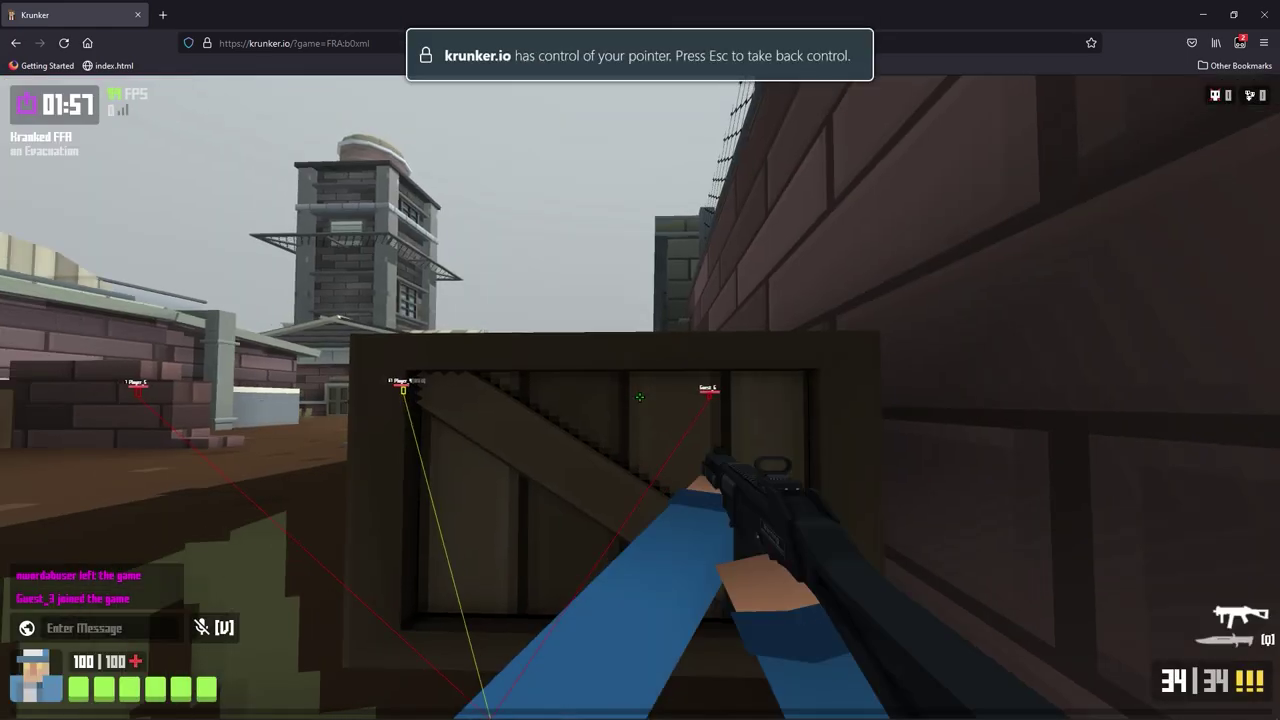
pyautogui.press('w')
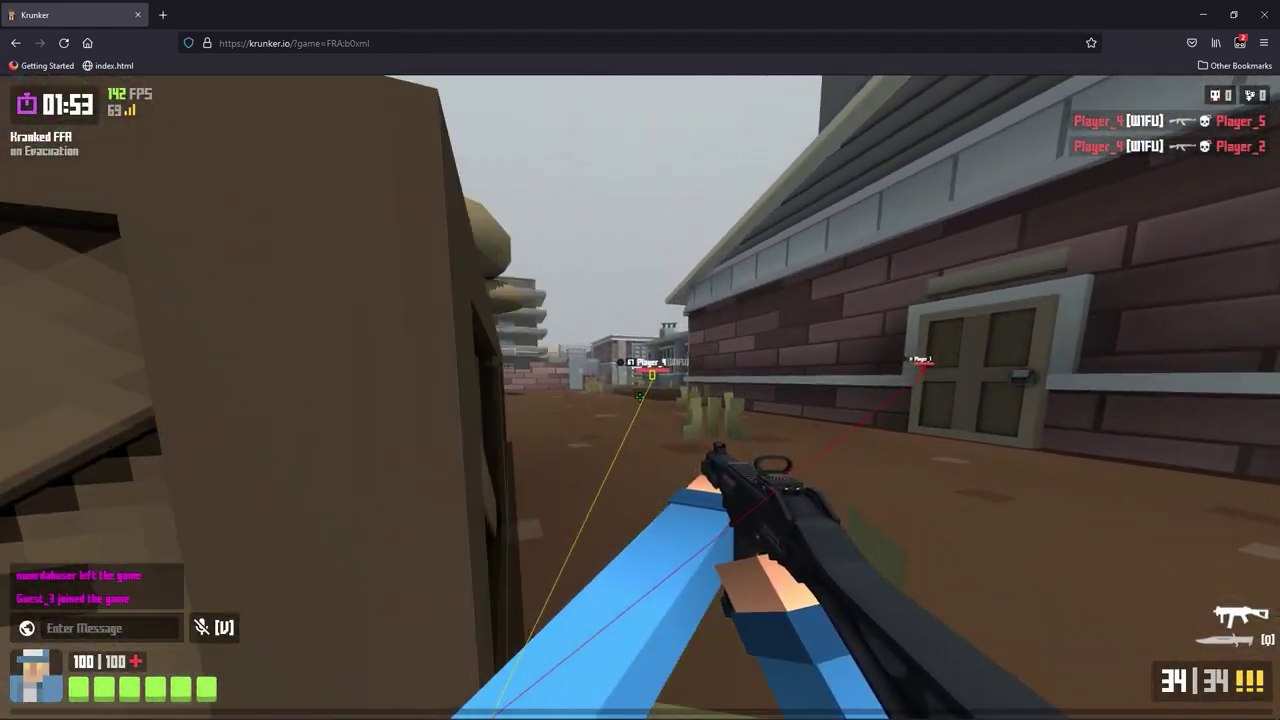
pyautogui.click(640, 397)
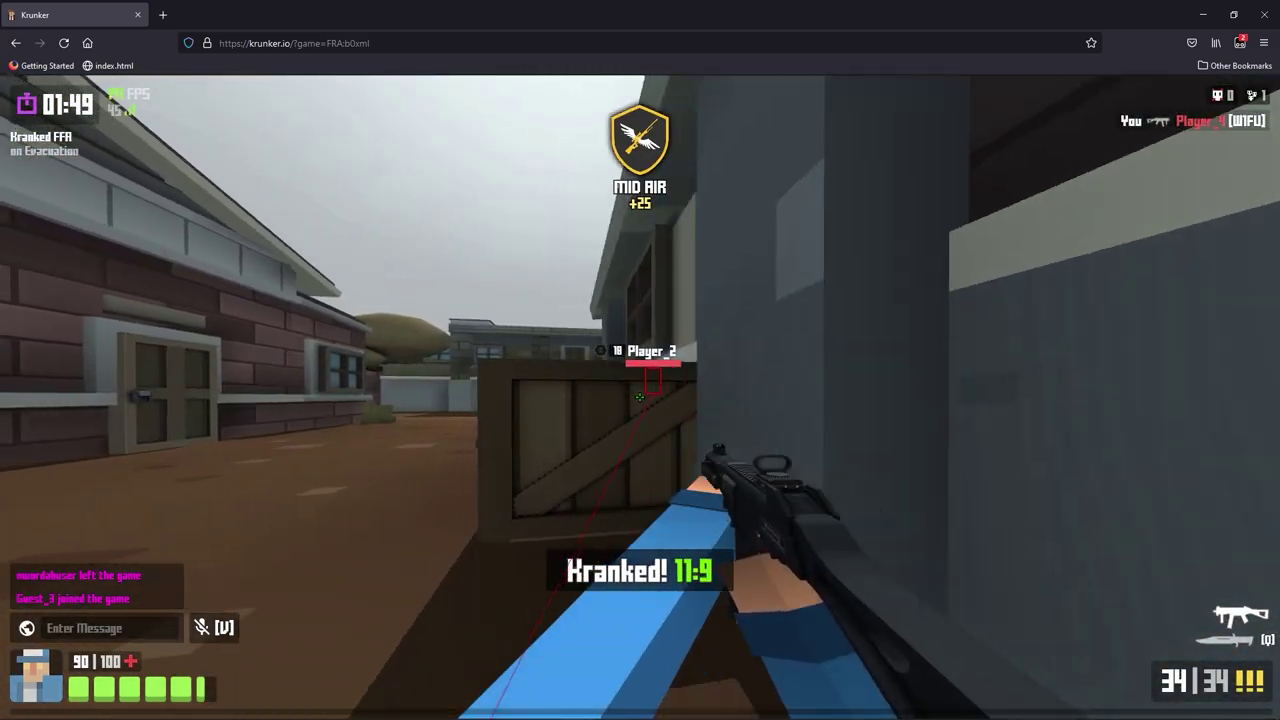
pyautogui.click(640, 397)
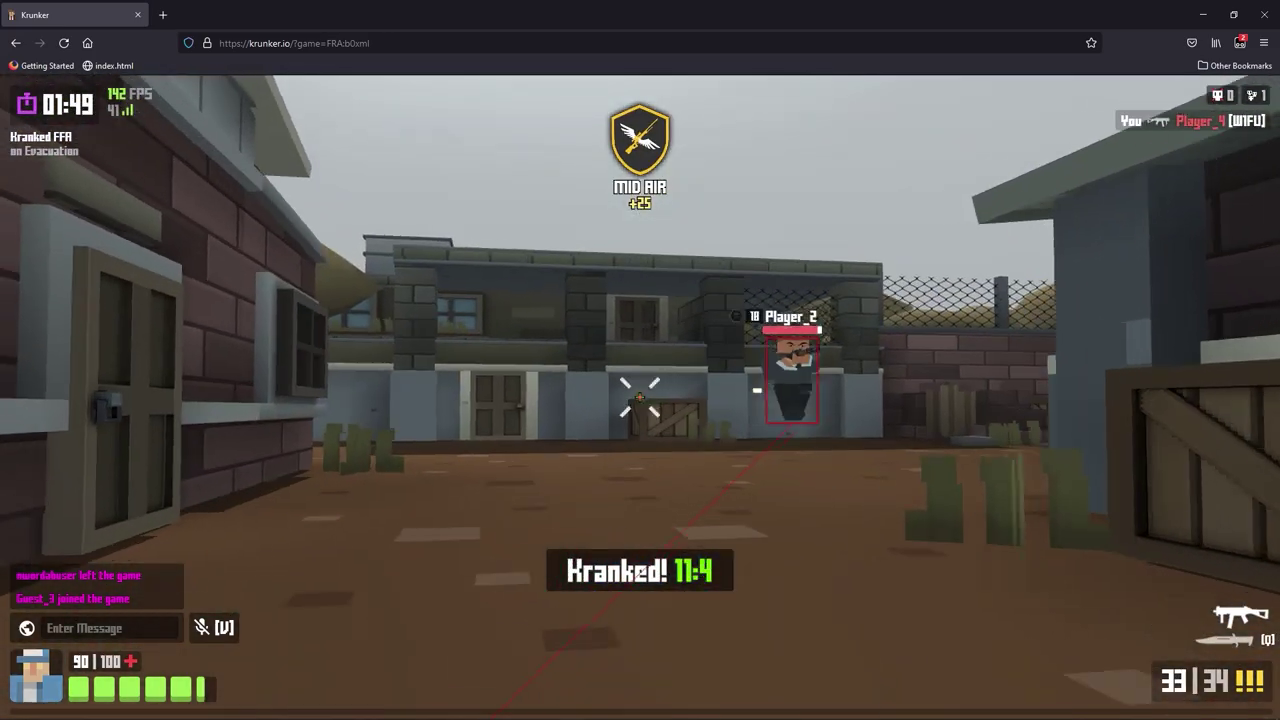
pyautogui.click(640, 397)
# Respawn in the match, advance with the primary gun and shoot the marked opponents while aiming down sights
pyautogui.click(640, 397)
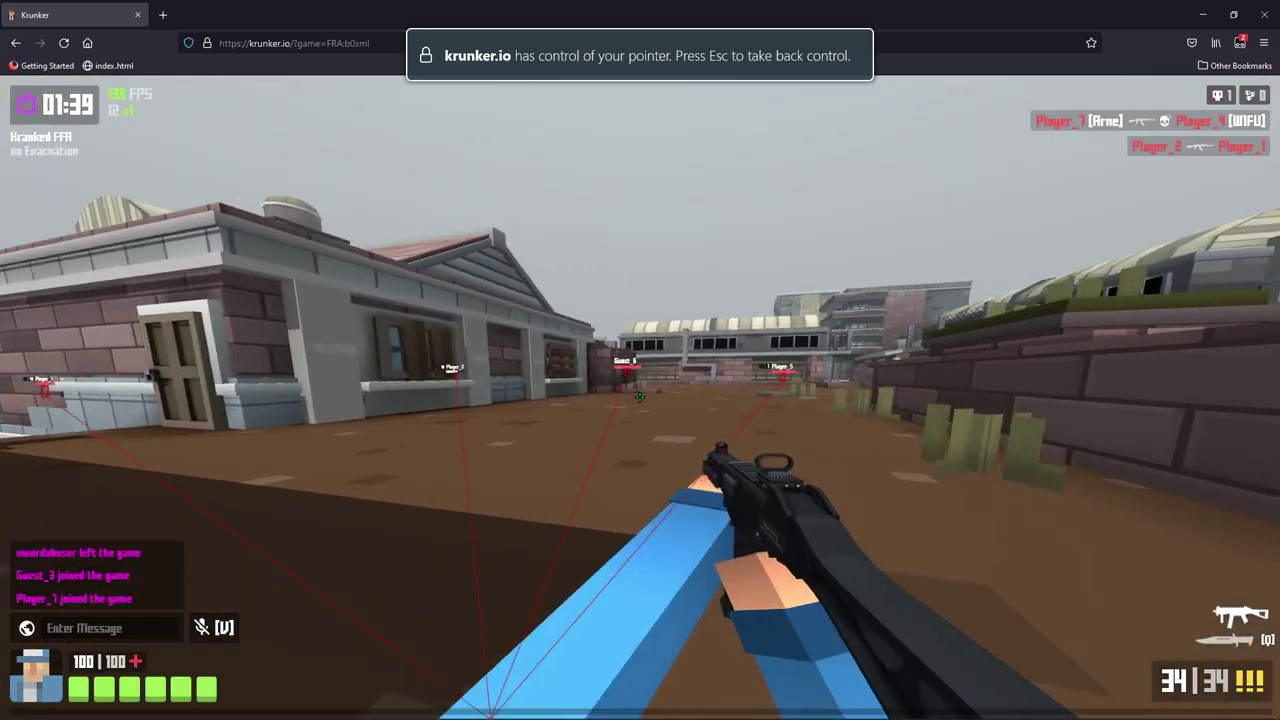
pyautogui.press('2')
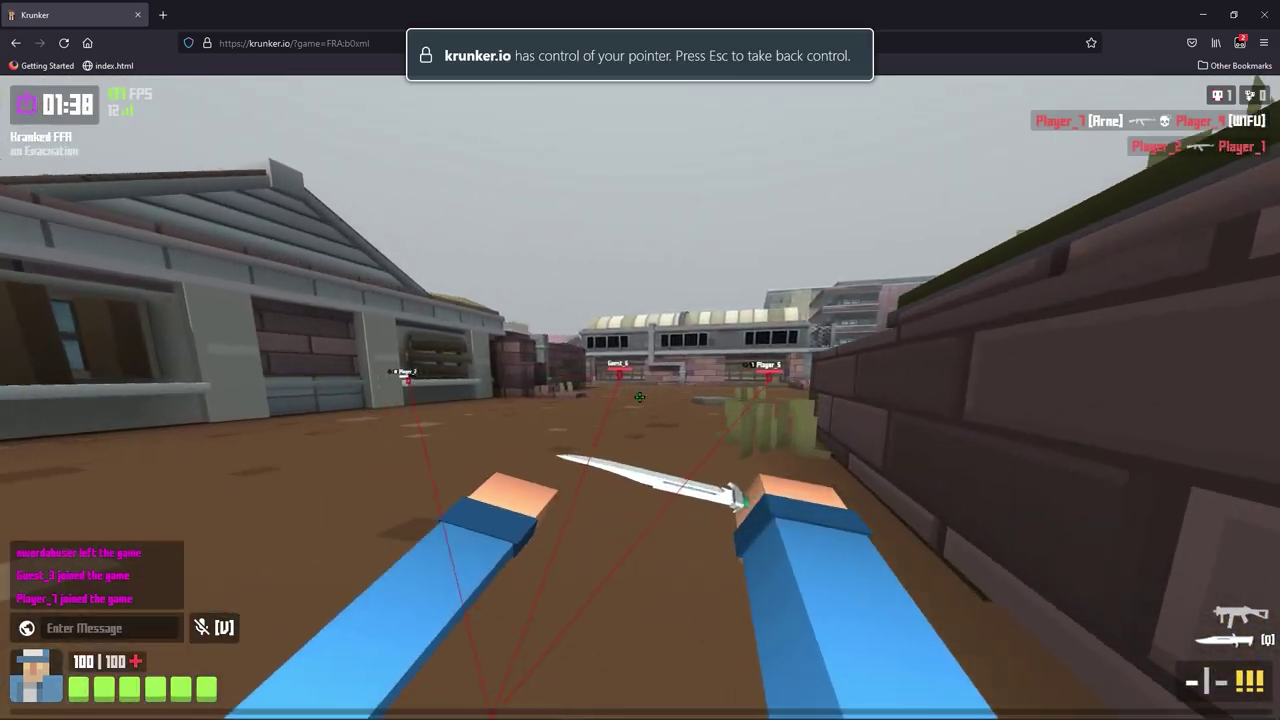
pyautogui.press('1')
pyautogui.press('w')
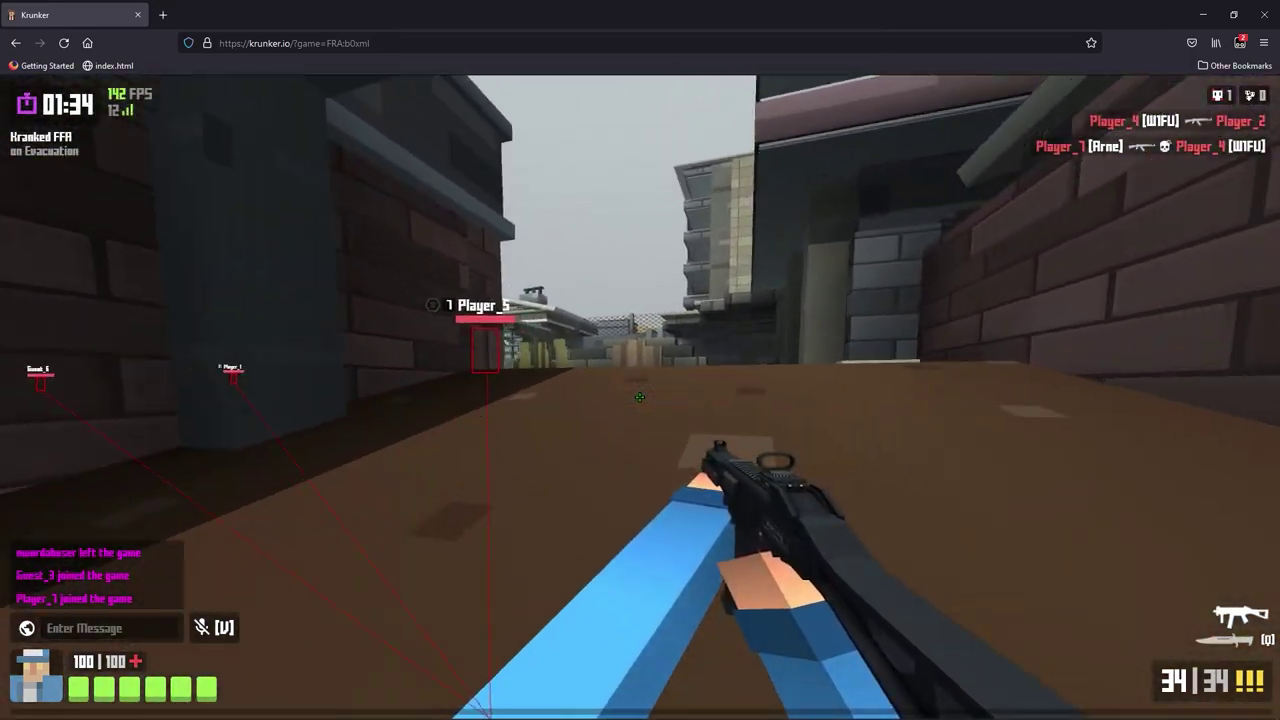
pyautogui.rightClick(640, 397)
pyautogui.click(640, 397)
pyautogui.click(640, 397)
pyautogui.click(640, 397)
pyautogui.click(640, 397)
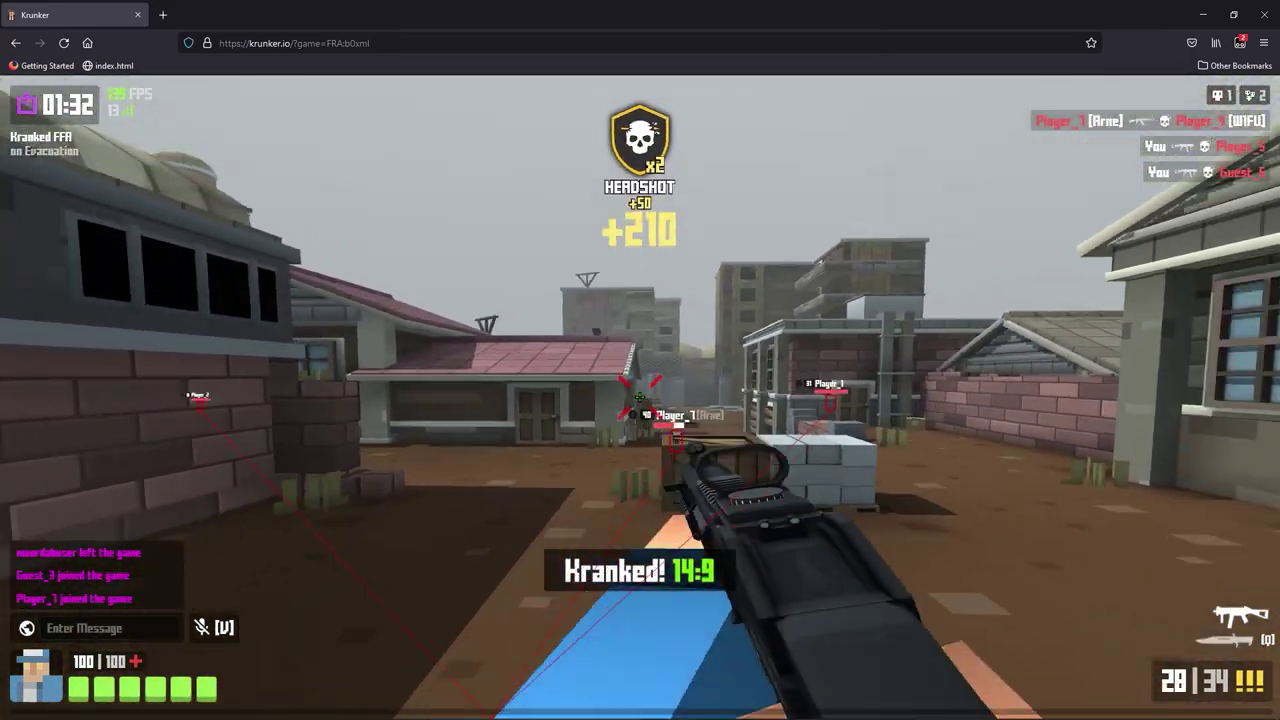
pyautogui.click(640, 397)
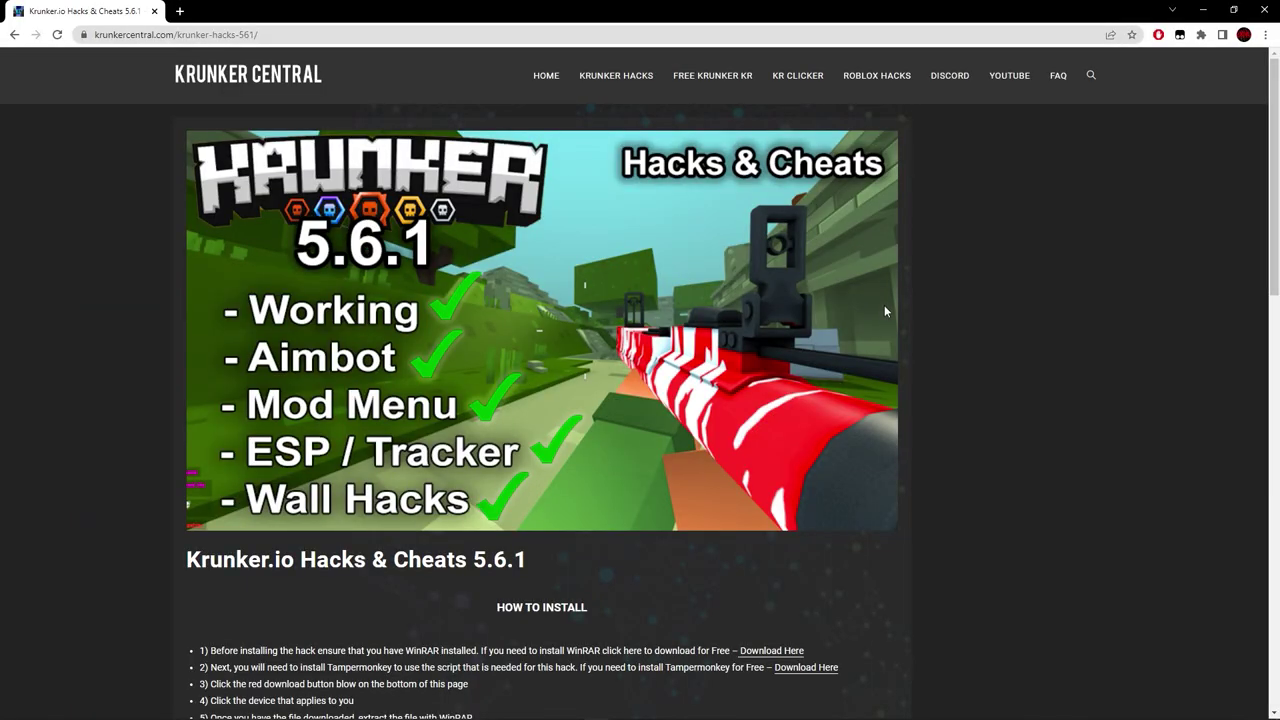